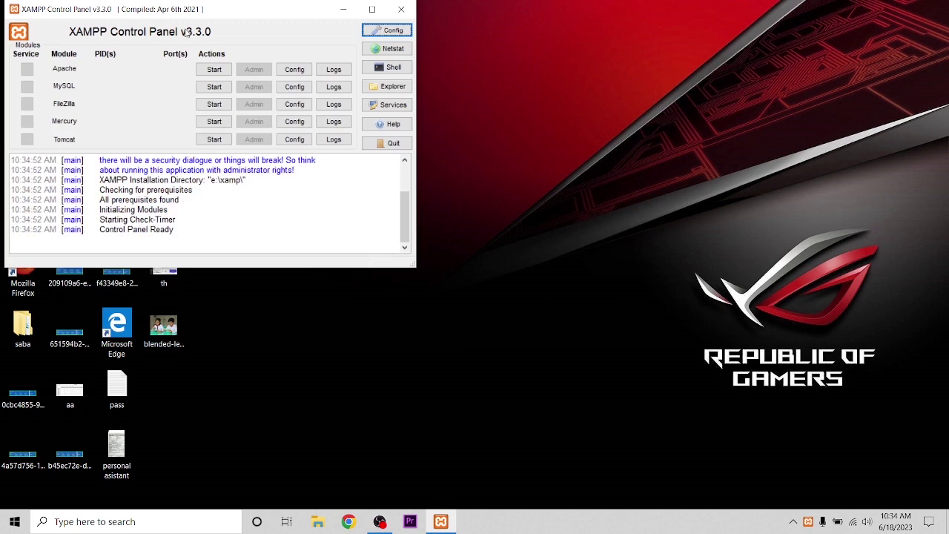
Start the Apache and MySQL servers in XAMPP, then minimize the control panel
{"action": "left_click", "coordinate": [214, 69]}
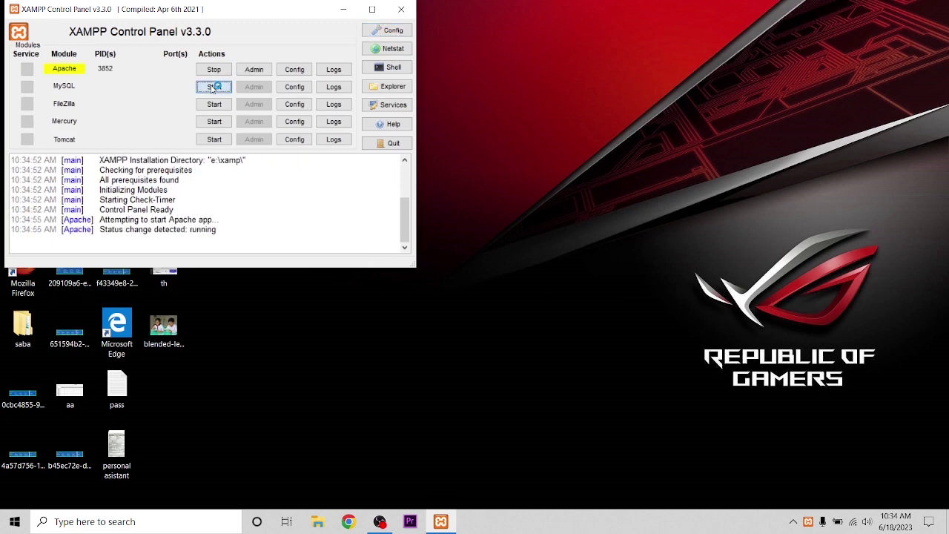
{"action": "left_click", "coordinate": [213, 87]}
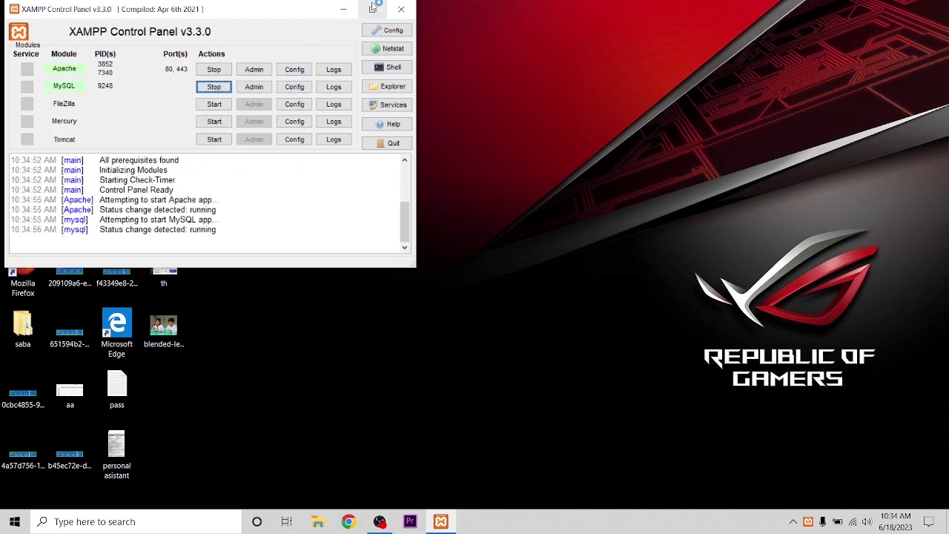
{"action": "left_click", "coordinate": [343, 9]}
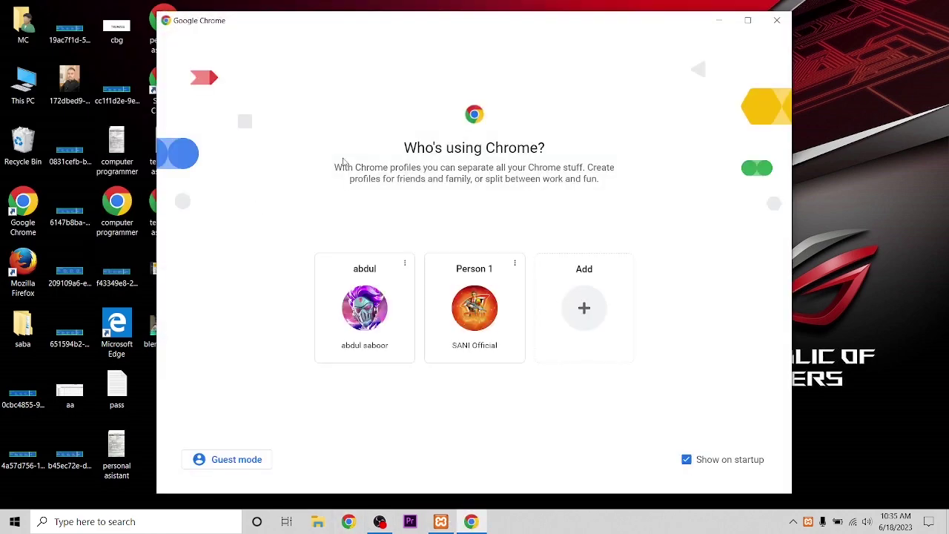
Open Chrome with the second profile and log in to the School site's WordPress admin using saved credentials
{"action": "left_click", "coordinate": [441, 297]}
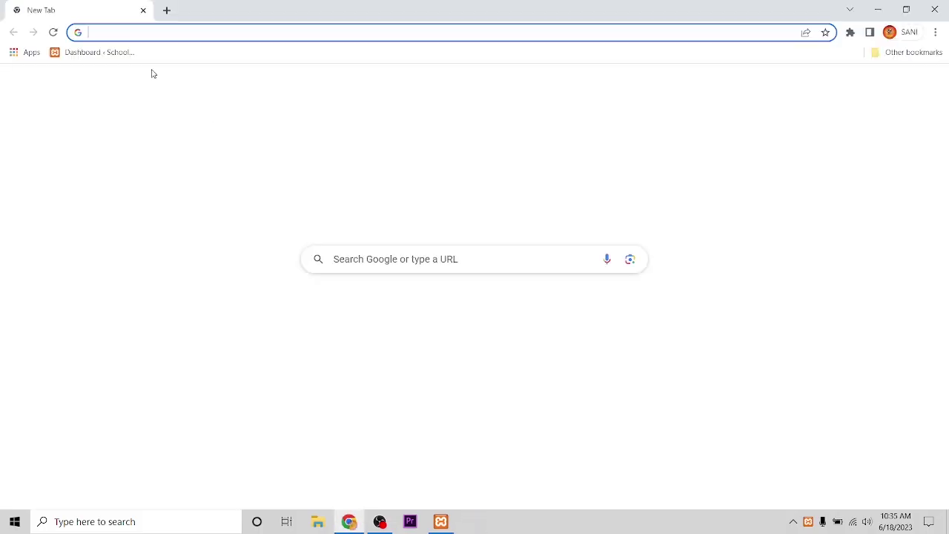
{"action": "left_click", "coordinate": [86, 58]}
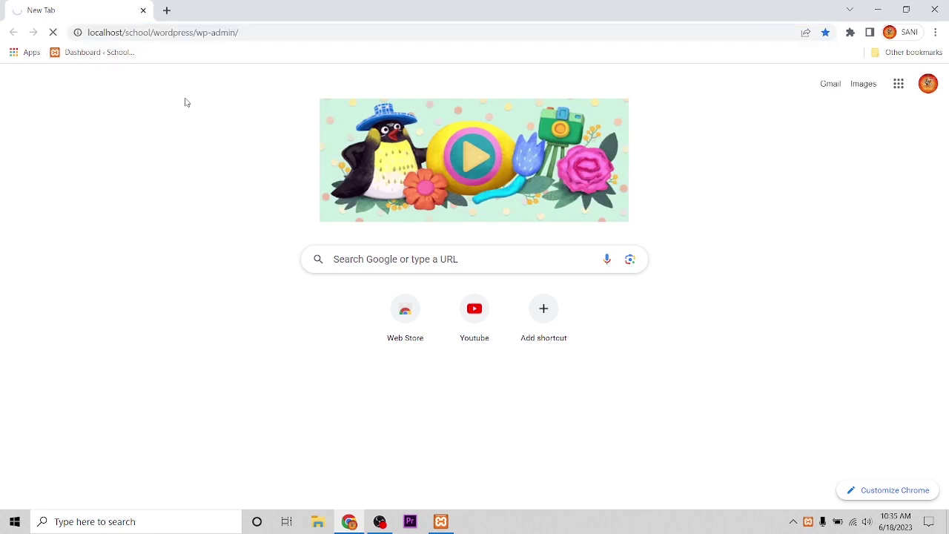
{"action": "type", "text": "ADMIN"}
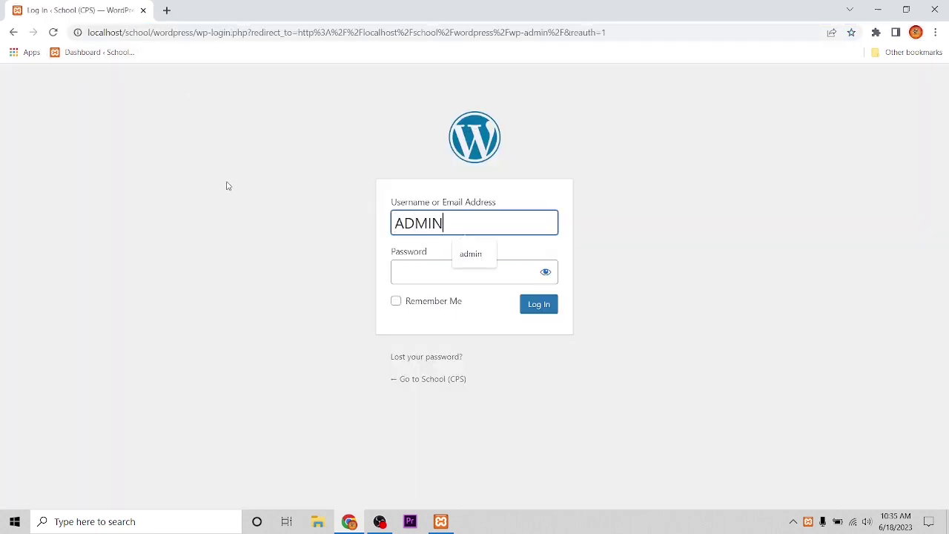
{"action": "key", "text": "Down"}
{"action": "key", "text": "Return"}
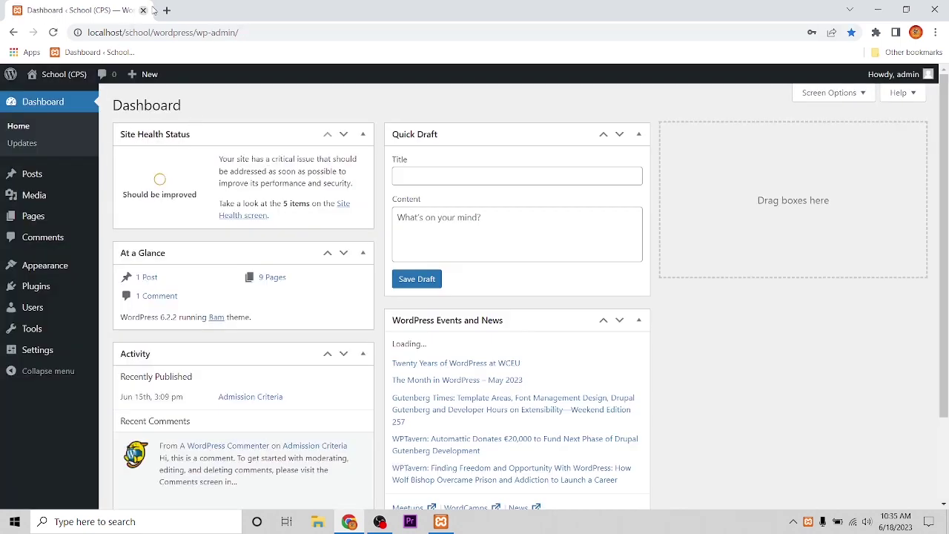
Load the dashboard in a new tab, go to All Posts and start a new post
{"action": "key", "text": "ctrl+t"}
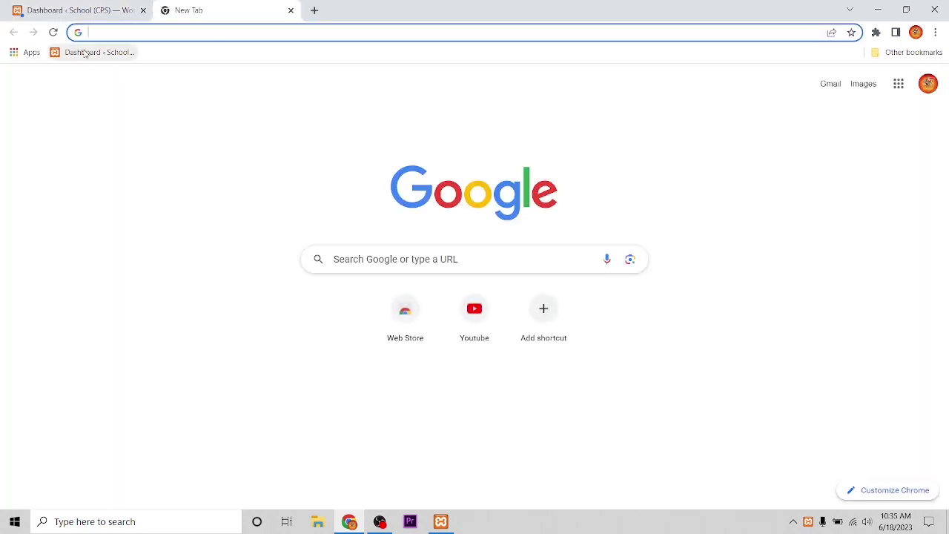
{"action": "left_click", "coordinate": [84, 53]}
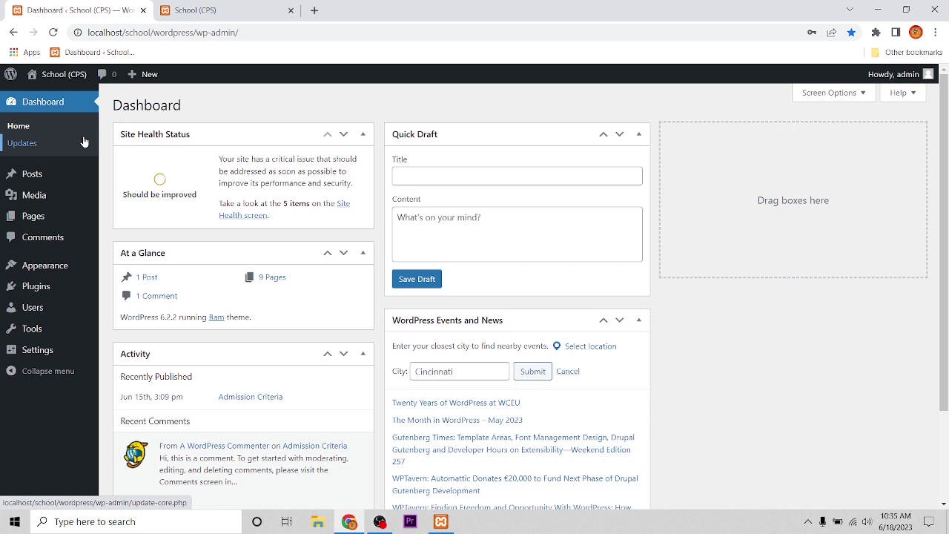
{"action": "mouse_move", "coordinate": [34, 175]}
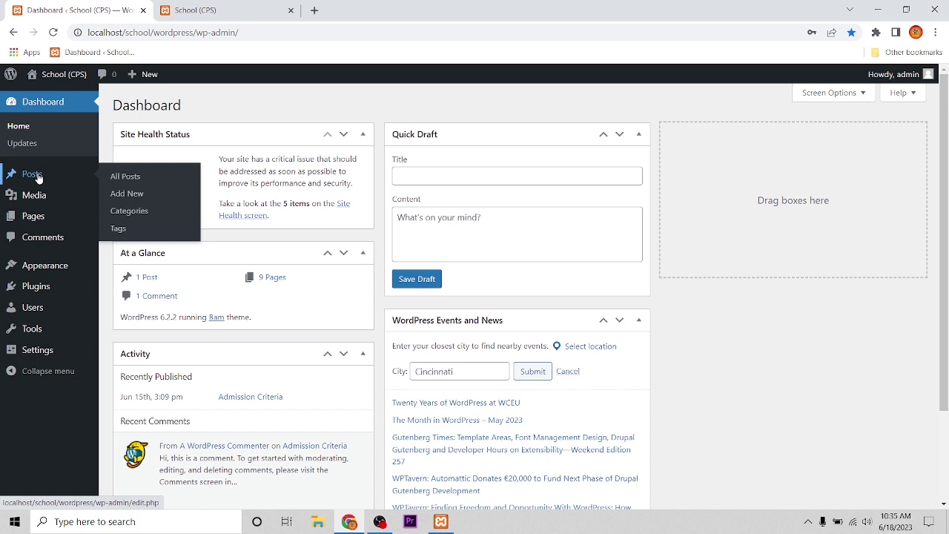
{"action": "left_click", "coordinate": [130, 180]}
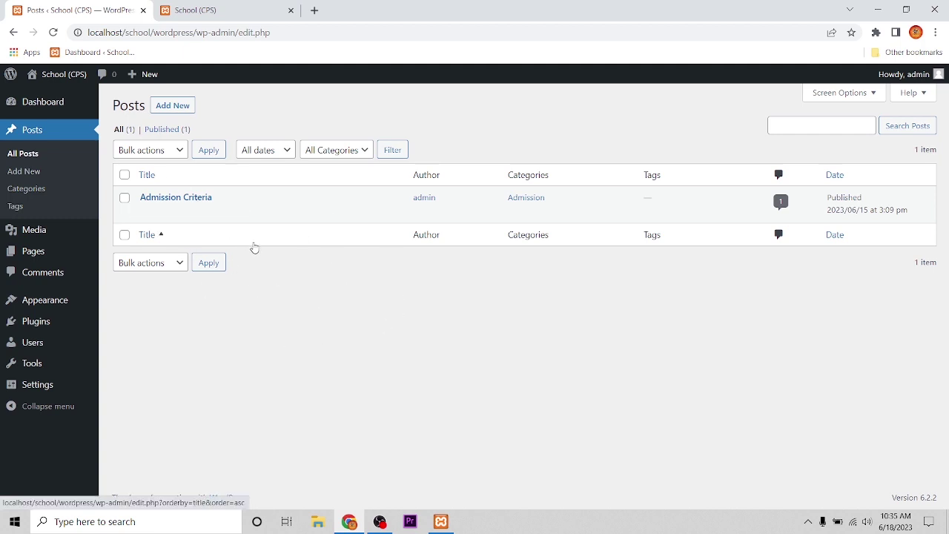
{"action": "left_click", "coordinate": [166, 108]}
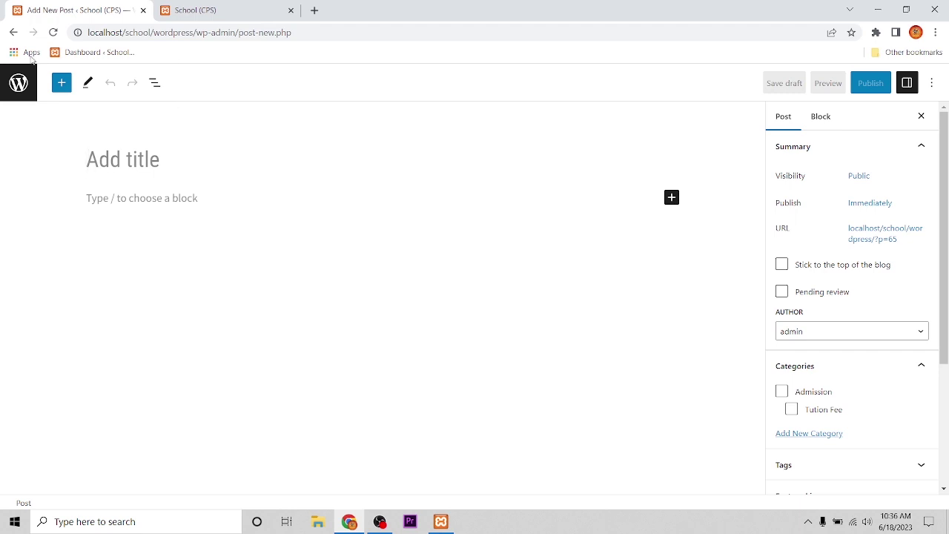
Paste the heading 'A Wholesome Learning Experience' from The City School page as the post title
{"action": "left_click", "coordinate": [314, 10]}
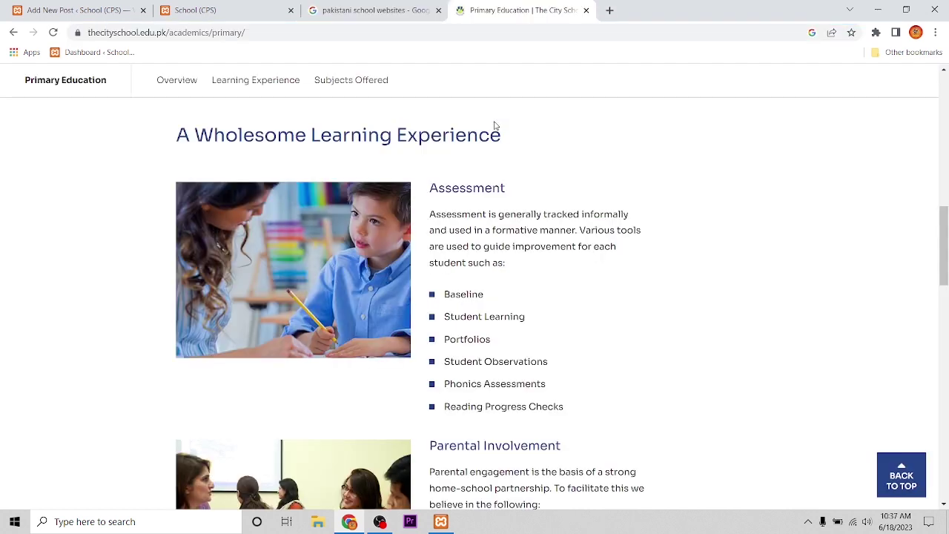
{"action": "left_click_drag", "start_coordinate": [508, 137], "coordinate": [117, 139]}
{"action": "key", "text": "ctrl+c"}
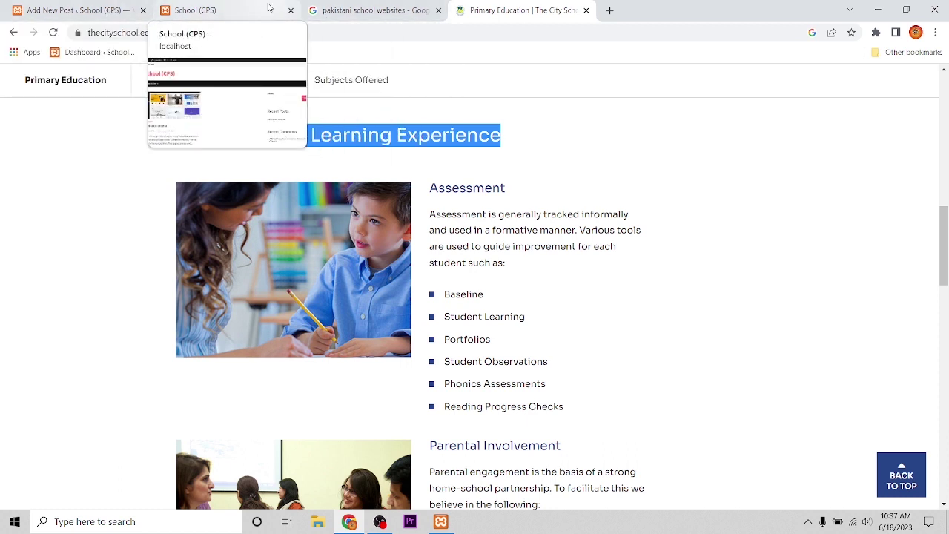
{"action": "left_click", "coordinate": [104, 10]}
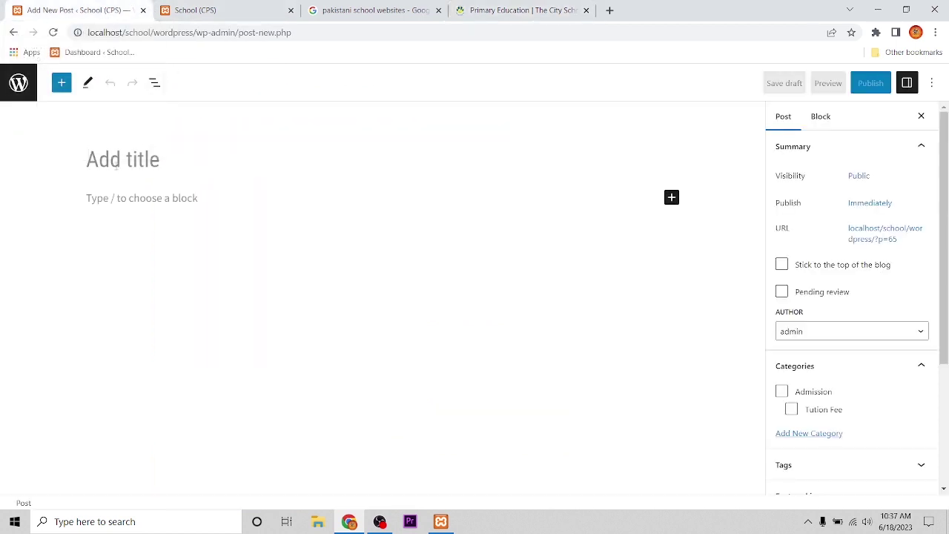
{"action": "key", "text": "ctrl+v"}
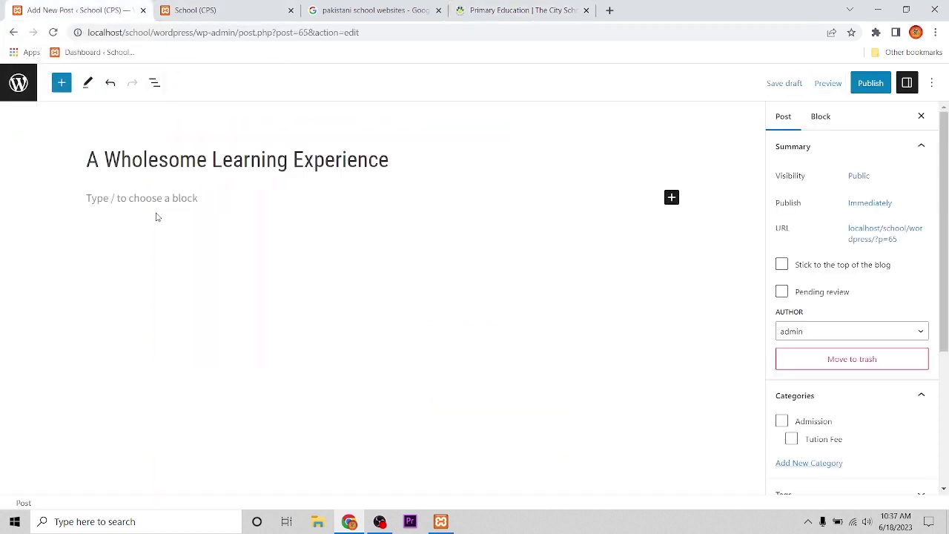
{"action": "left_click", "coordinate": [152, 198]}
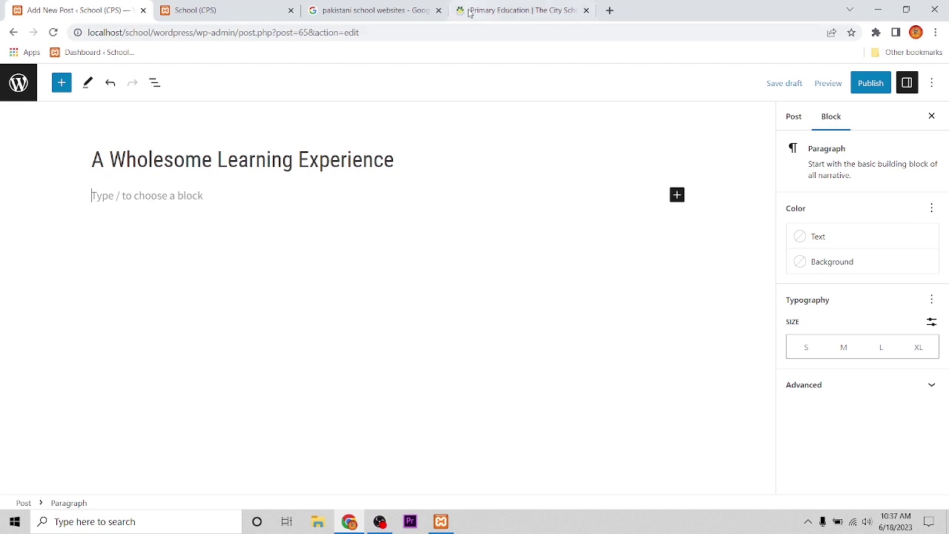
Copy the Assessment heading, intro and six-item list from The City School page into the post body
{"action": "left_click", "coordinate": [490, 10]}
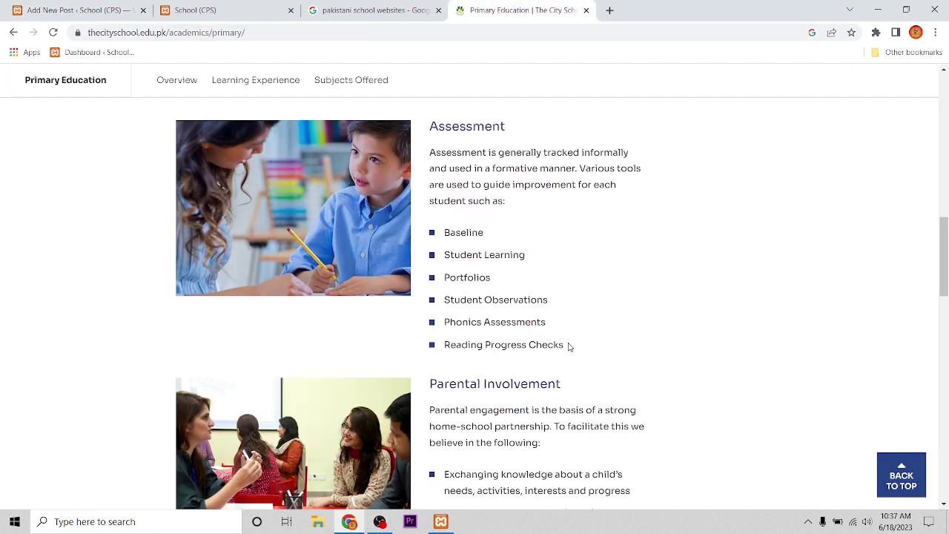
{"action": "left_click_drag", "start_coordinate": [568, 346], "coordinate": [428, 125]}
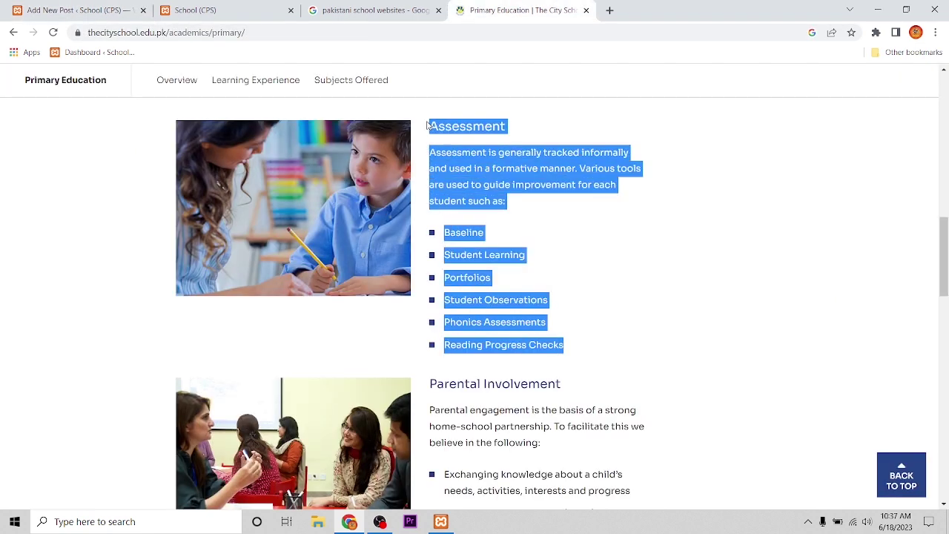
{"action": "key", "text": "ctrl+c"}
{"action": "left_click", "coordinate": [81, 10]}
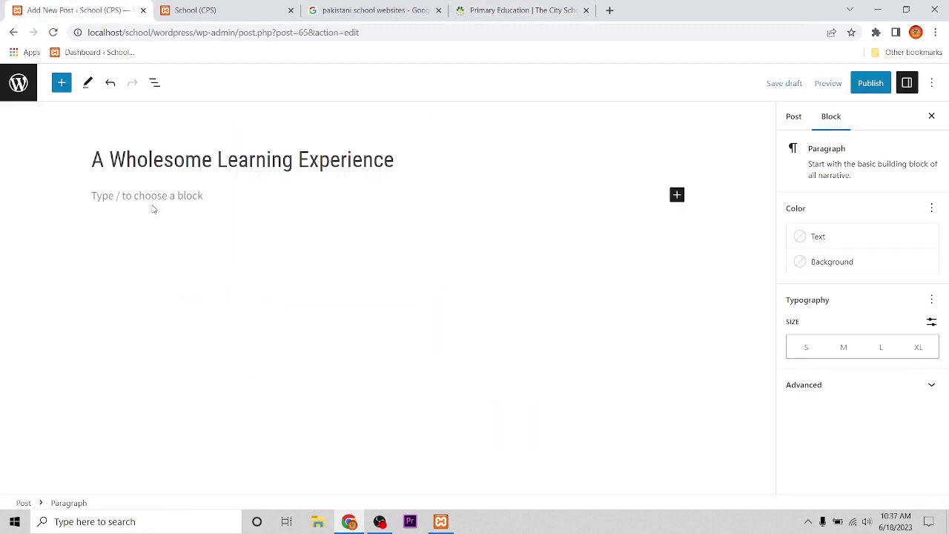
{"action": "key", "text": "ctrl+v"}
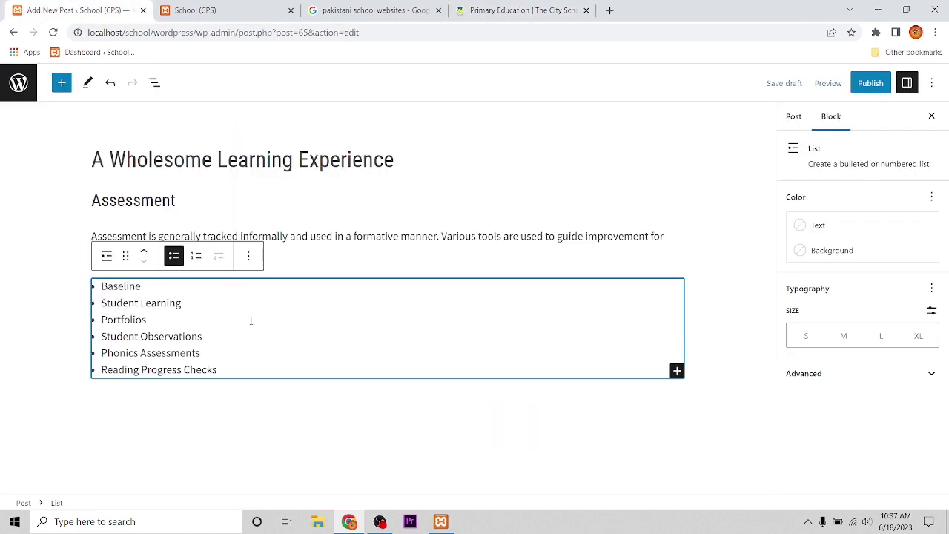
{"action": "left_click", "coordinate": [564, 417]}
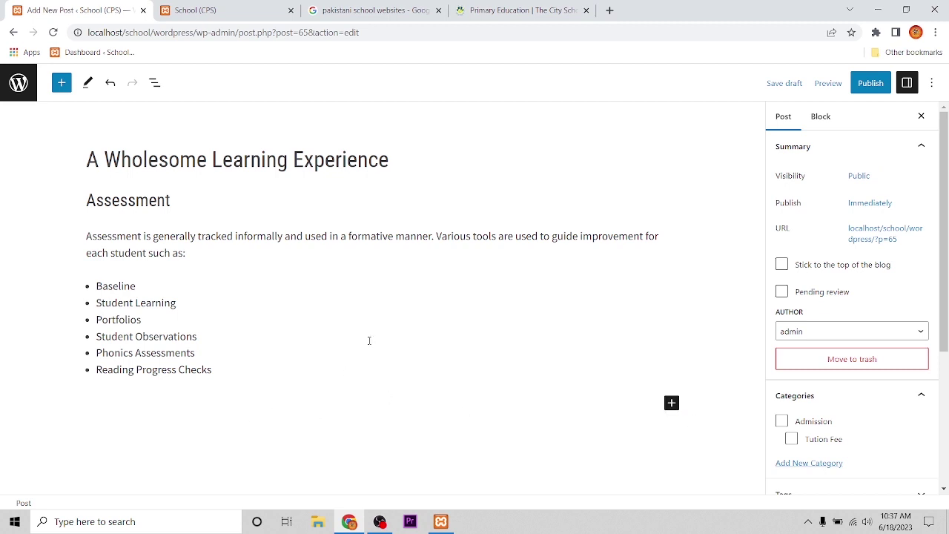
{"action": "scroll", "coordinate": [853, 297], "scroll_direction": "down", "scroll_amount": 3}
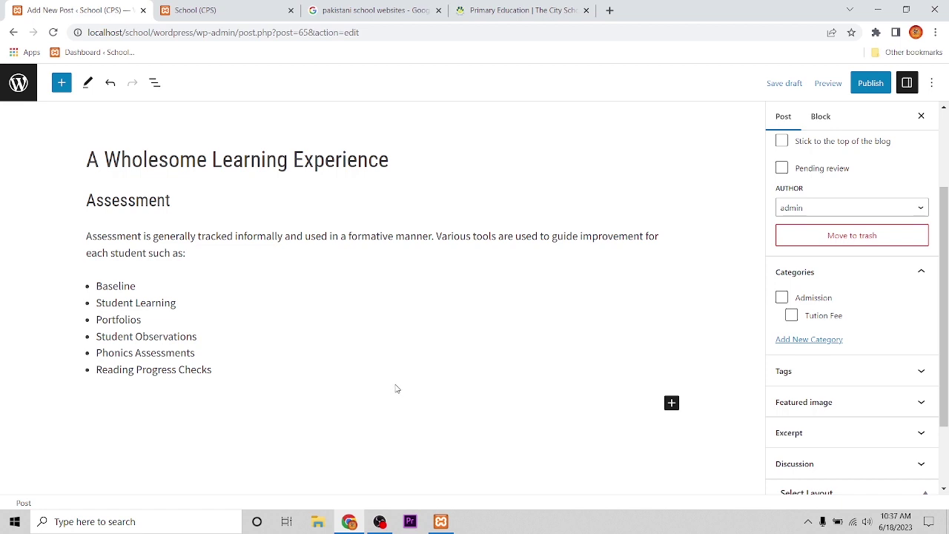
{"action": "left_click", "coordinate": [671, 403]}
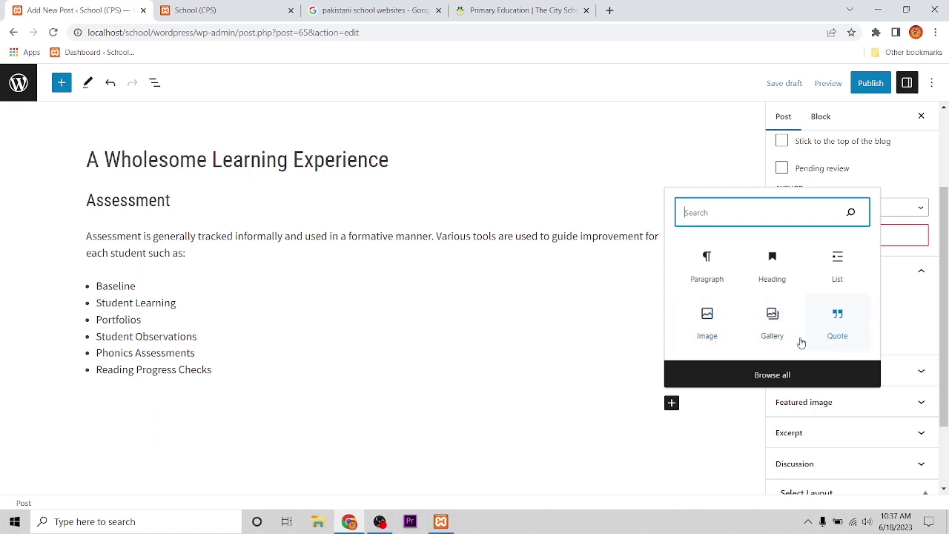
Upload the blended-learning-1 tablets photo as an image block below the list, then add an empty paragraph
{"action": "left_click", "coordinate": [707, 326]}
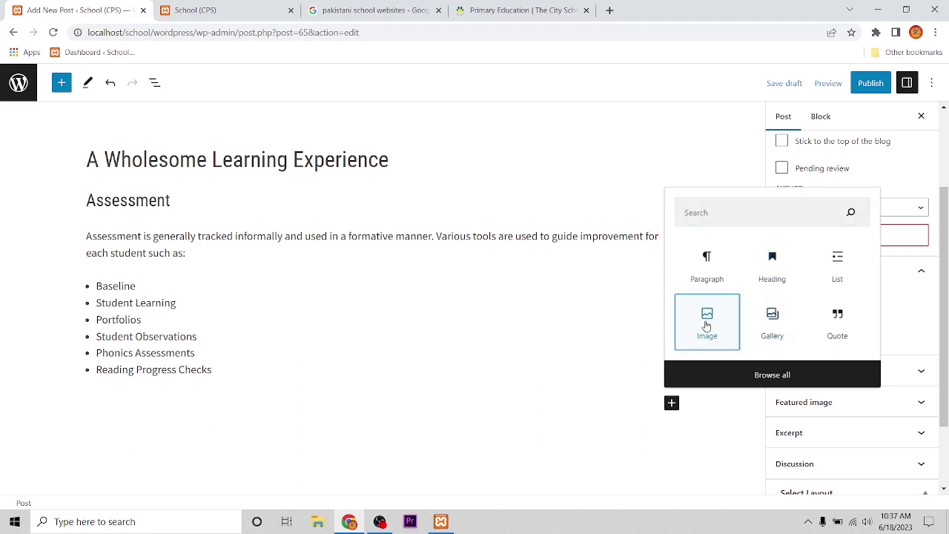
{"action": "scroll", "coordinate": [492, 314], "scroll_direction": "down", "scroll_amount": 1}
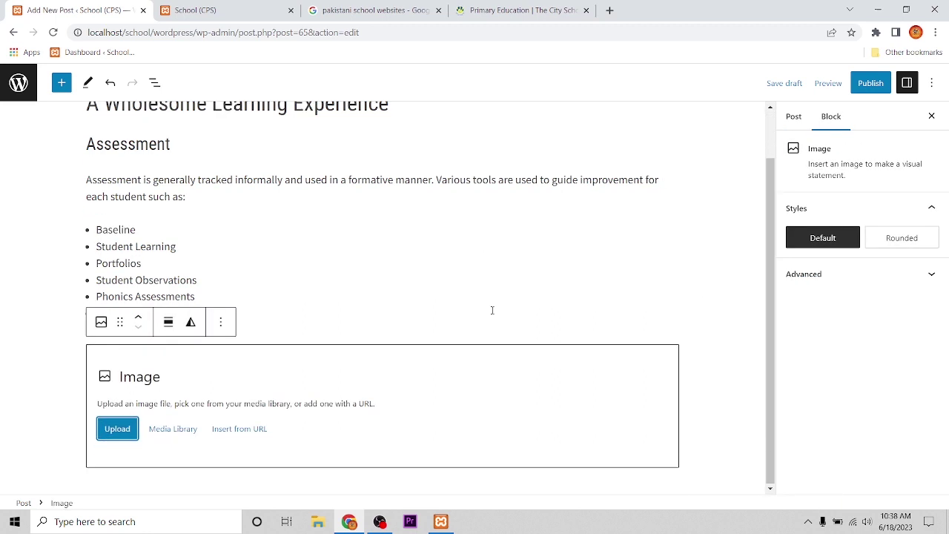
{"action": "left_click", "coordinate": [116, 428]}
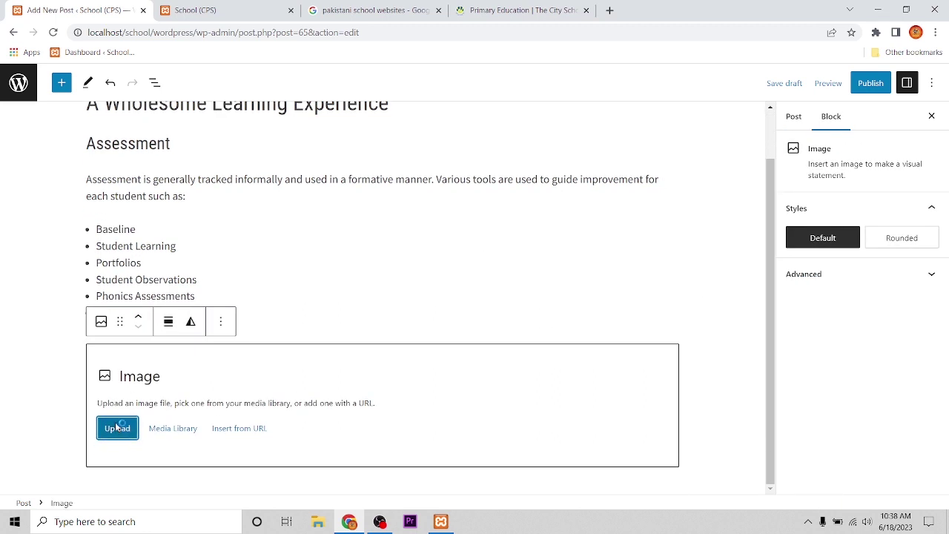
{"action": "scroll", "coordinate": [316, 199], "scroll_direction": "down", "scroll_amount": 1}
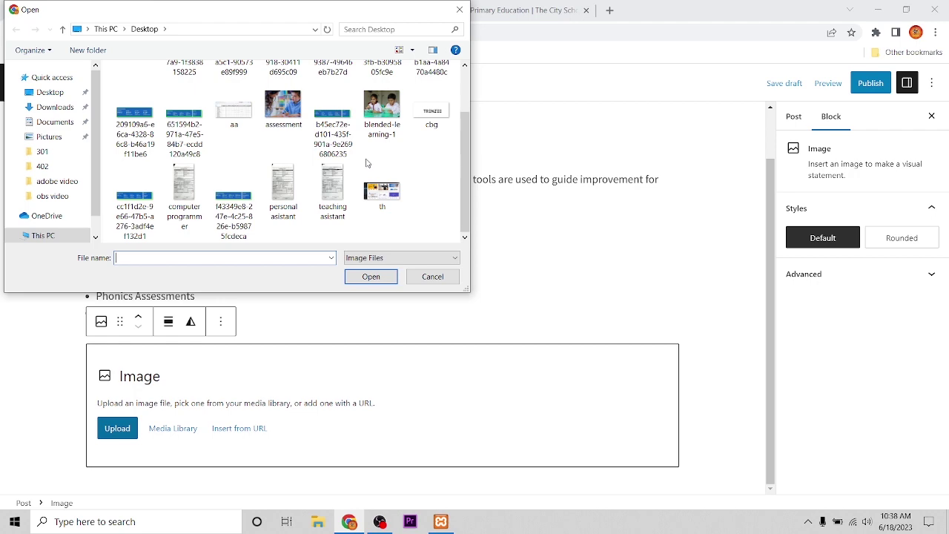
{"action": "left_click", "coordinate": [394, 109]}
{"action": "left_click", "coordinate": [368, 277]}
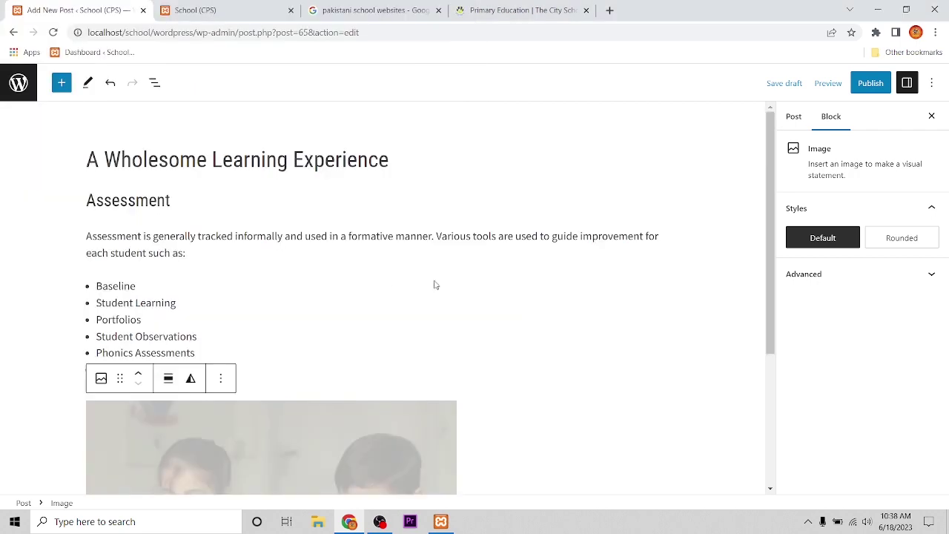
{"action": "scroll", "coordinate": [535, 287], "scroll_direction": "down", "scroll_amount": 2}
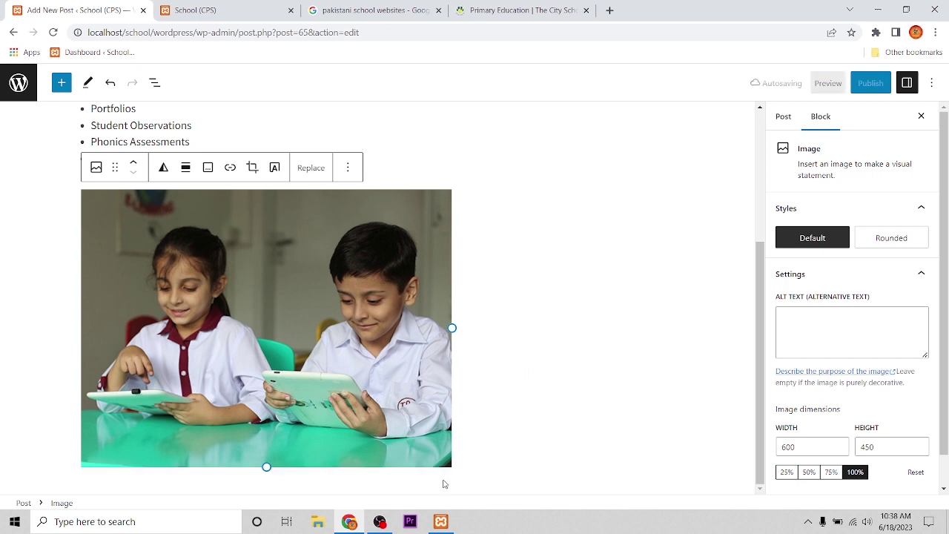
{"action": "left_click", "coordinate": [443, 481]}
{"action": "scroll", "coordinate": [596, 452], "scroll_direction": "down", "scroll_amount": 1}
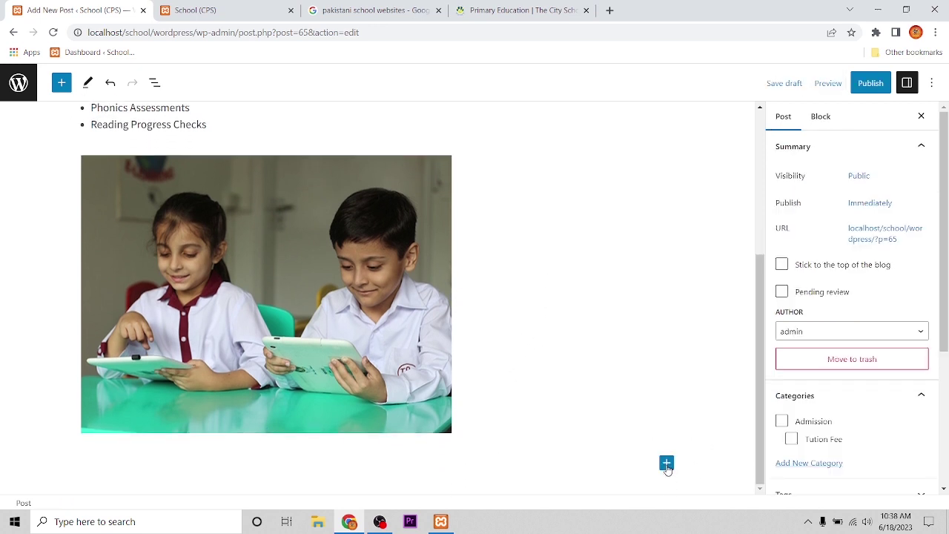
{"action": "left_click", "coordinate": [201, 466]}
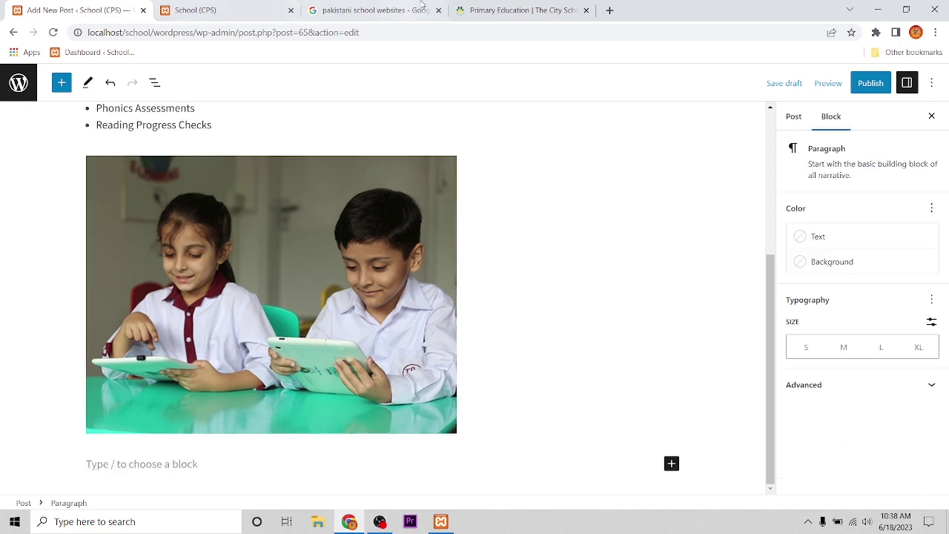
Paste the Parental Involvement heading, paragraph and two-item list from the Primary Education page below the photo
{"action": "mouse_move", "coordinate": [546, 13]}
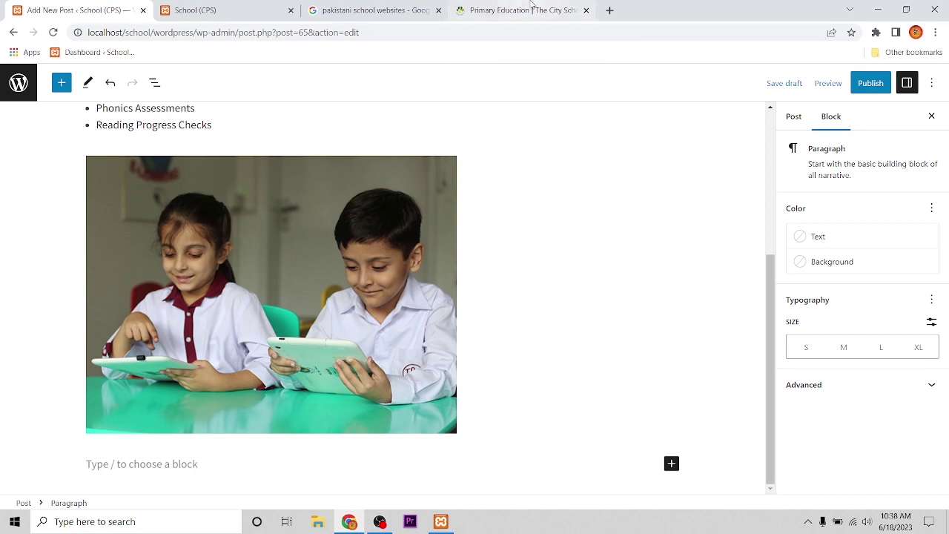
{"action": "left_click", "coordinate": [541, 10]}
{"action": "scroll", "coordinate": [569, 355], "scroll_direction": "down", "scroll_amount": 2}
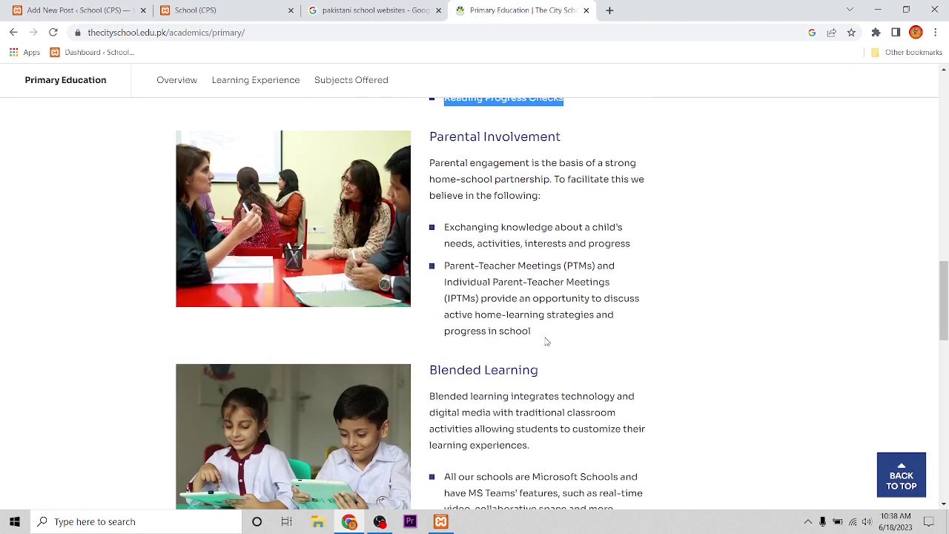
{"action": "left_click_drag", "start_coordinate": [546, 338], "coordinate": [428, 135]}
{"action": "left_click", "coordinate": [112, 10]}
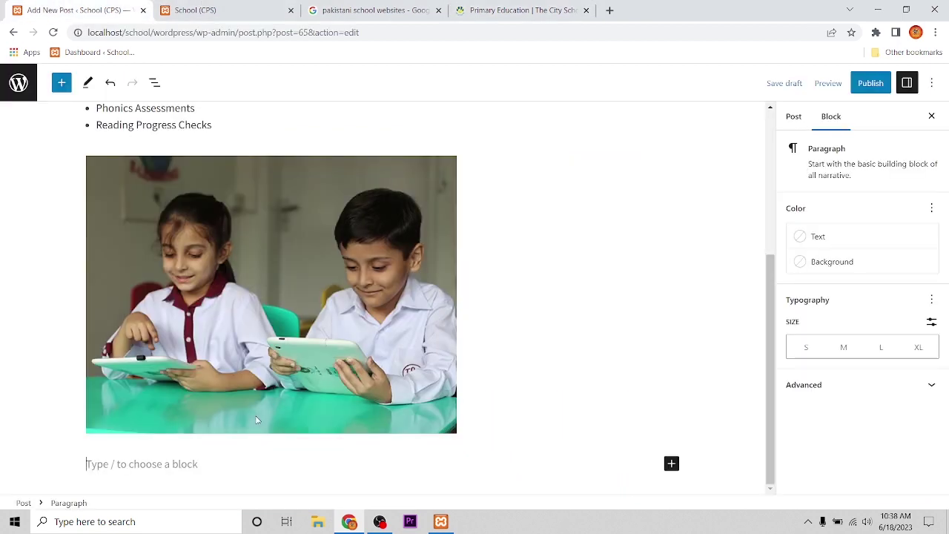
{"action": "key", "text": "ctrl+v"}
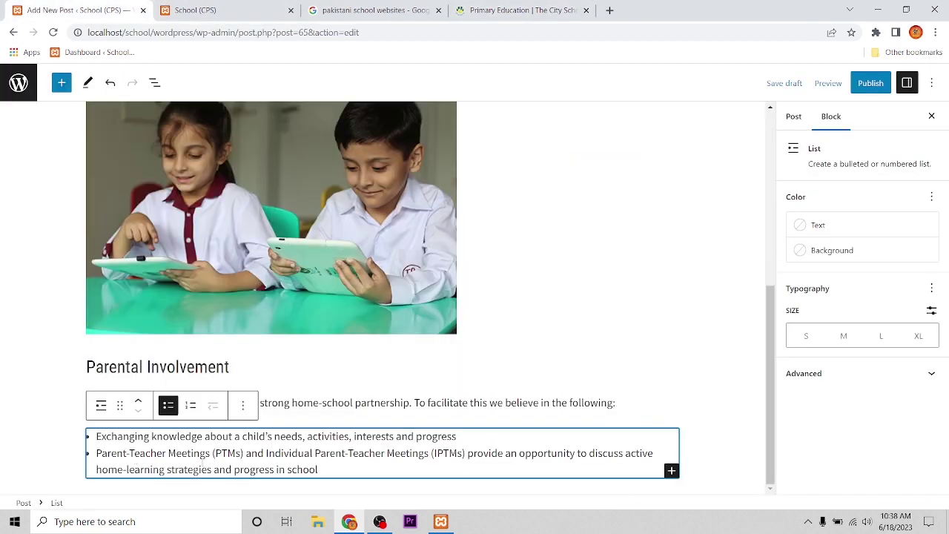
{"action": "left_click", "coordinate": [711, 482]}
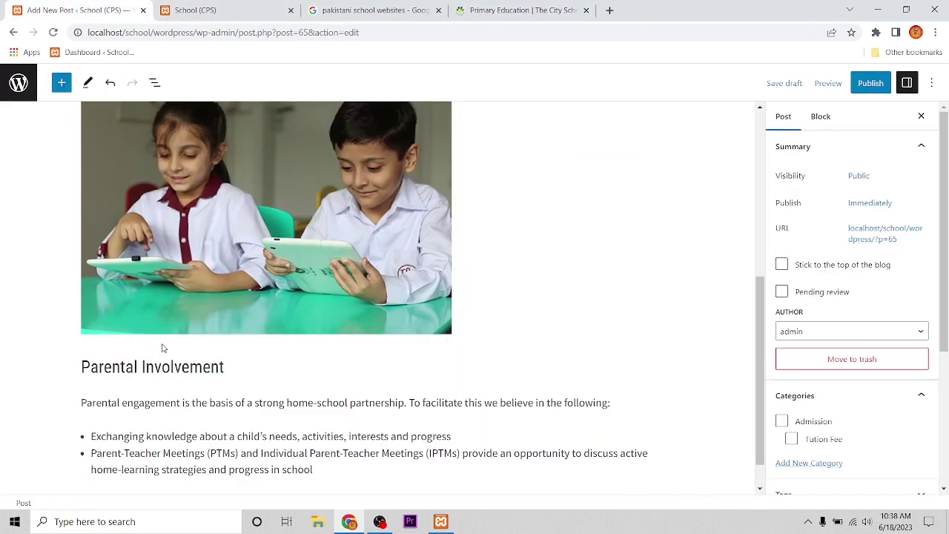
{"action": "scroll", "coordinate": [163, 348], "scroll_direction": "up", "scroll_amount": 5}
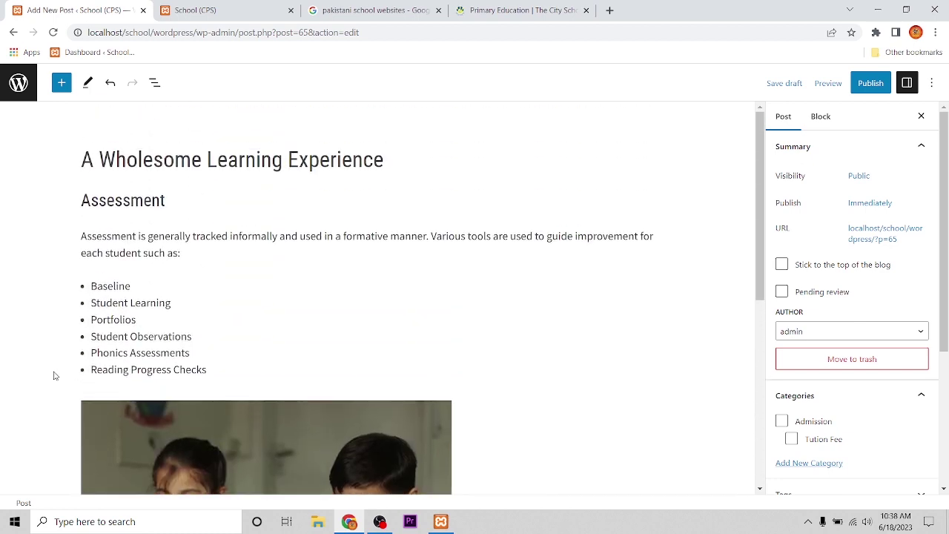
{"action": "scroll", "coordinate": [100, 357], "scroll_direction": "down", "scroll_amount": 1}
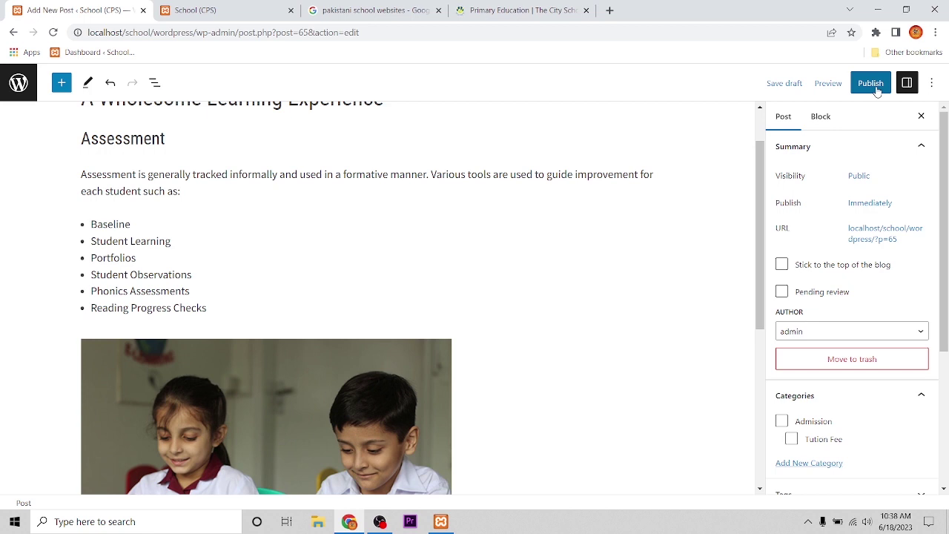
Publish the post and reload the Posts list to see it listed under Admission
{"action": "left_click", "coordinate": [877, 89]}
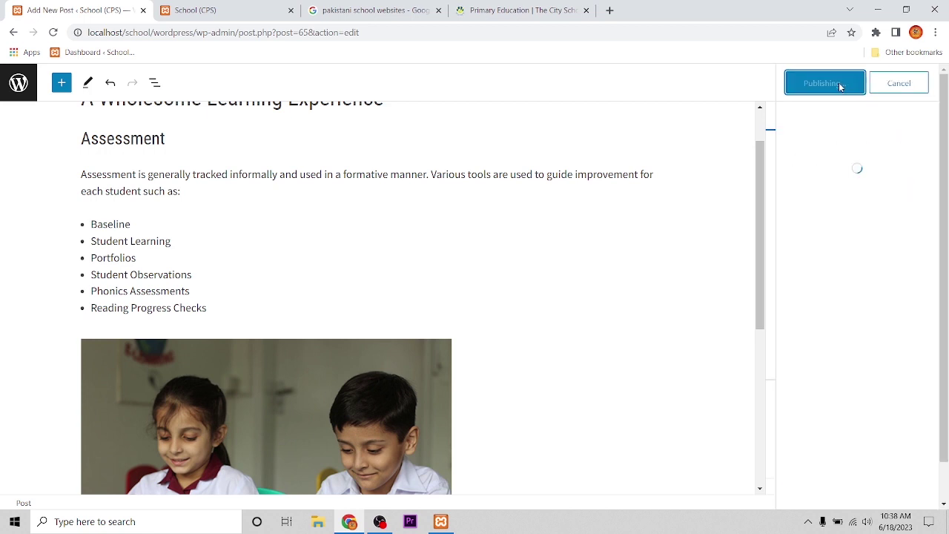
{"action": "left_click", "coordinate": [839, 84]}
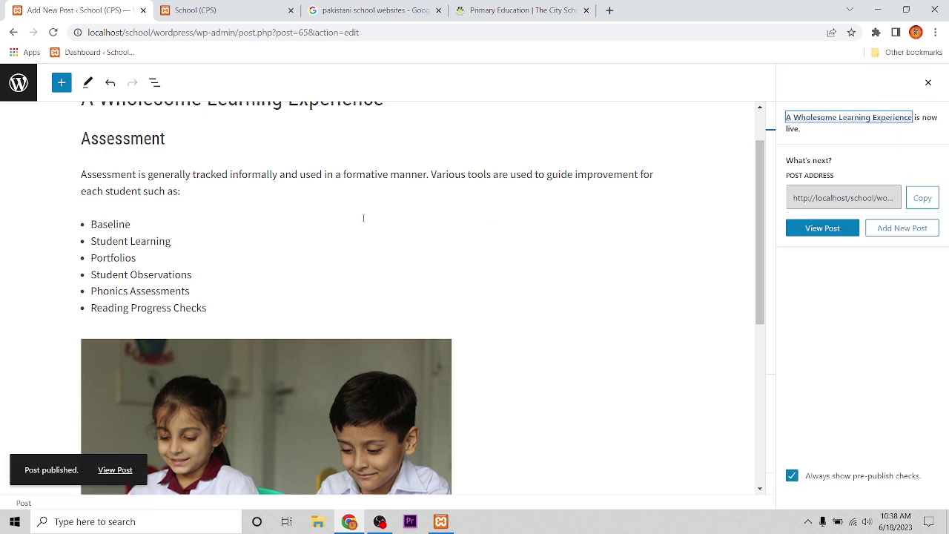
{"action": "left_click", "coordinate": [12, 33]}
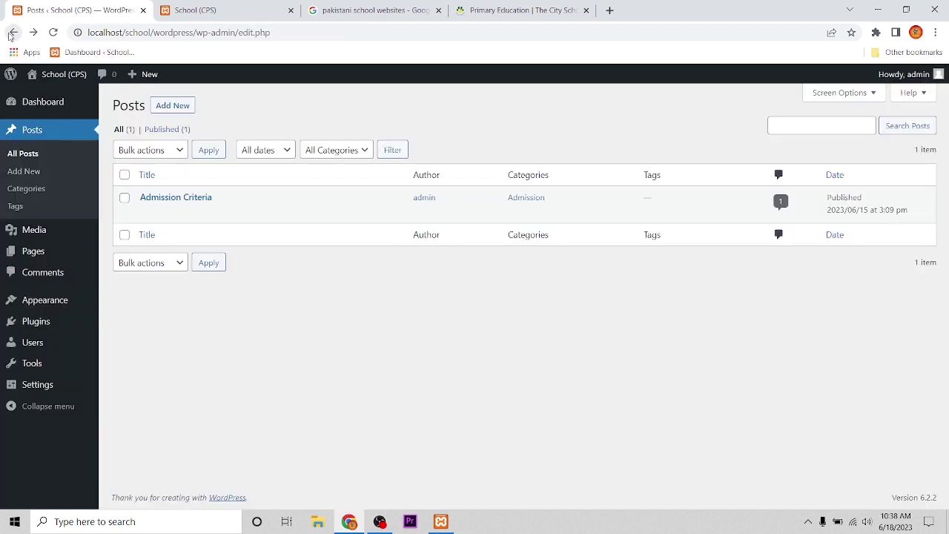
{"action": "left_click", "coordinate": [53, 33]}
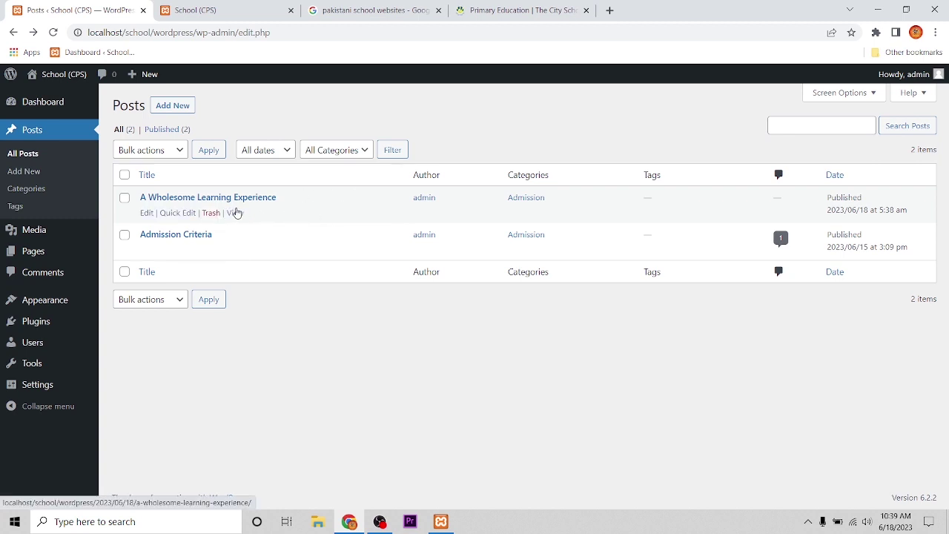
{"action": "left_click", "coordinate": [206, 8]}
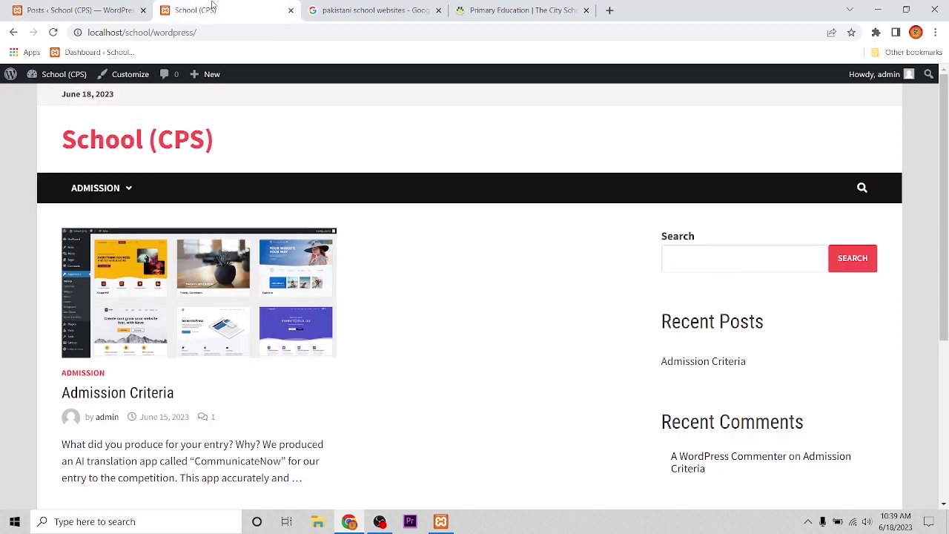
Reload the School (CPS) homepage so A Wholesome Learning Experience appears among the posts
{"action": "left_click", "coordinate": [52, 32]}
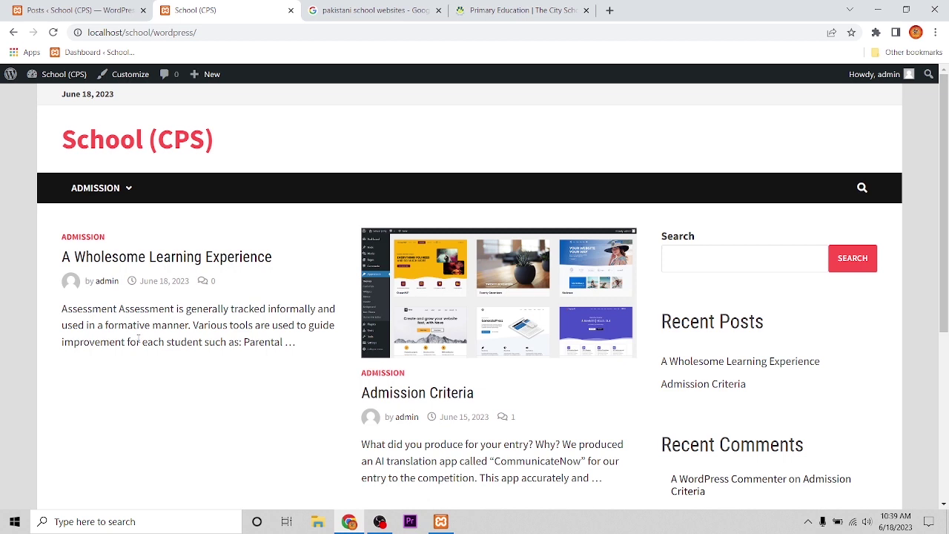
Reopen A Wholesome Learning Experience for editing from the admin Posts list
{"action": "left_click", "coordinate": [93, 7]}
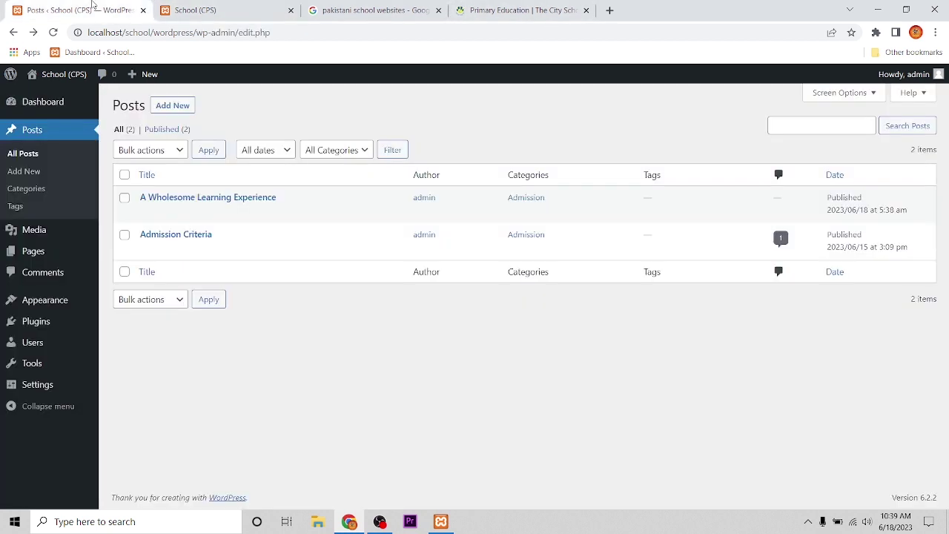
{"action": "left_click", "coordinate": [147, 213]}
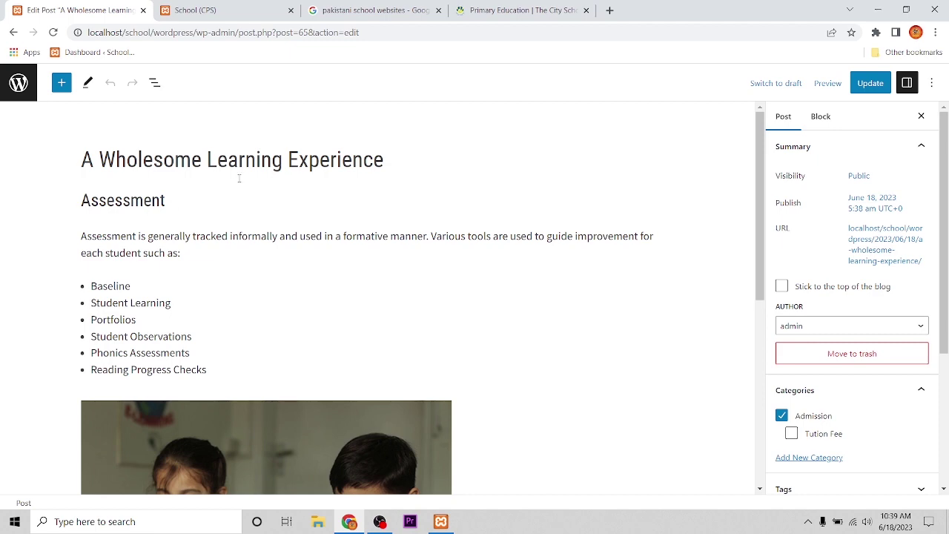
{"action": "scroll", "coordinate": [167, 405], "scroll_direction": "down", "scroll_amount": 3}
{"action": "scroll", "coordinate": [210, 385], "scroll_direction": "down", "scroll_amount": 2}
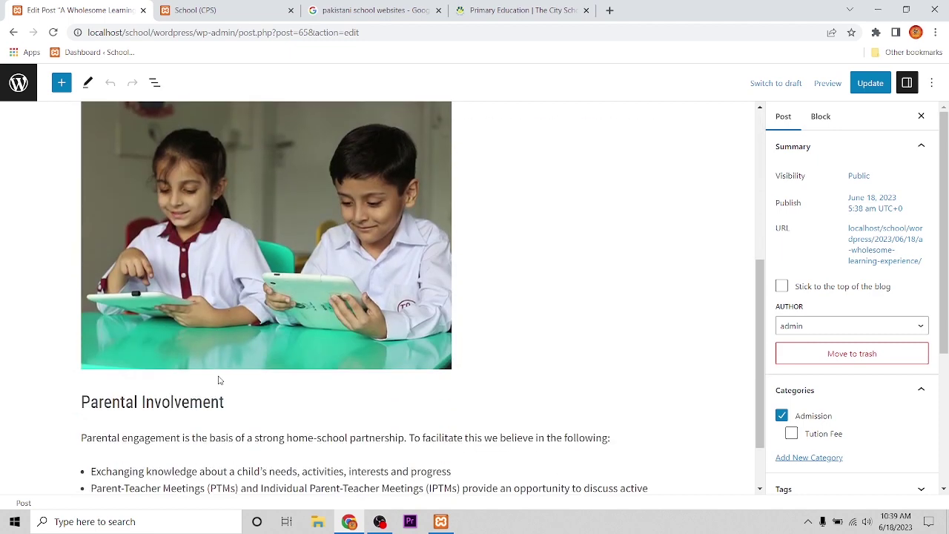
View the published post on the front-end site, then return to the editor's post settings
{"action": "mouse_move", "coordinate": [219, 380]}
{"action": "left_click", "coordinate": [250, 6]}
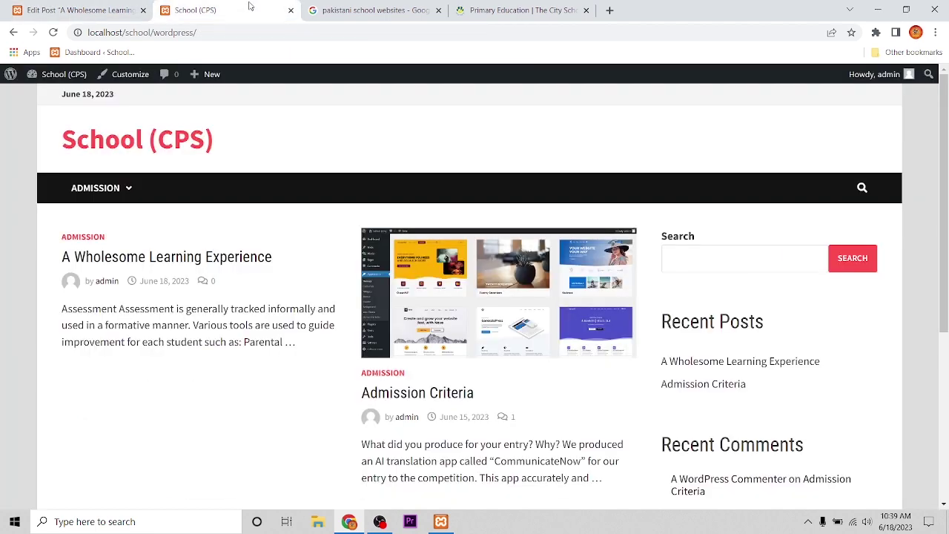
{"action": "left_click", "coordinate": [153, 256]}
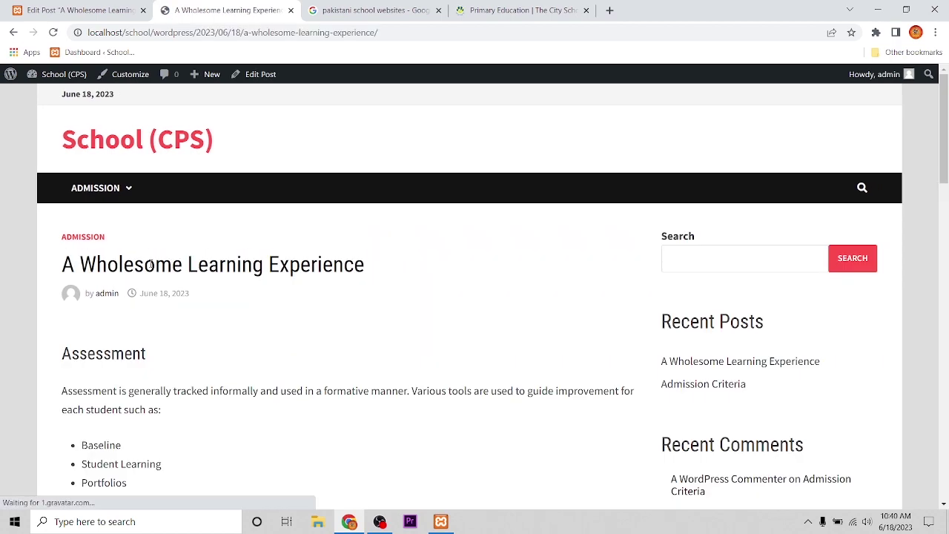
{"action": "scroll", "coordinate": [253, 321], "scroll_direction": "down", "scroll_amount": 2}
{"action": "scroll", "coordinate": [254, 321], "scroll_direction": "down", "scroll_amount": 15}
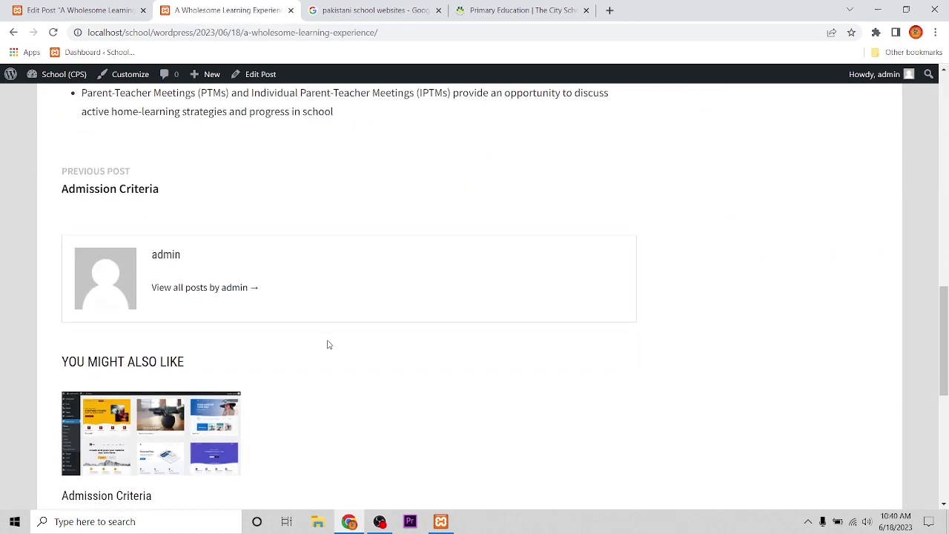
{"action": "scroll", "coordinate": [329, 343], "scroll_direction": "up", "scroll_amount": 15}
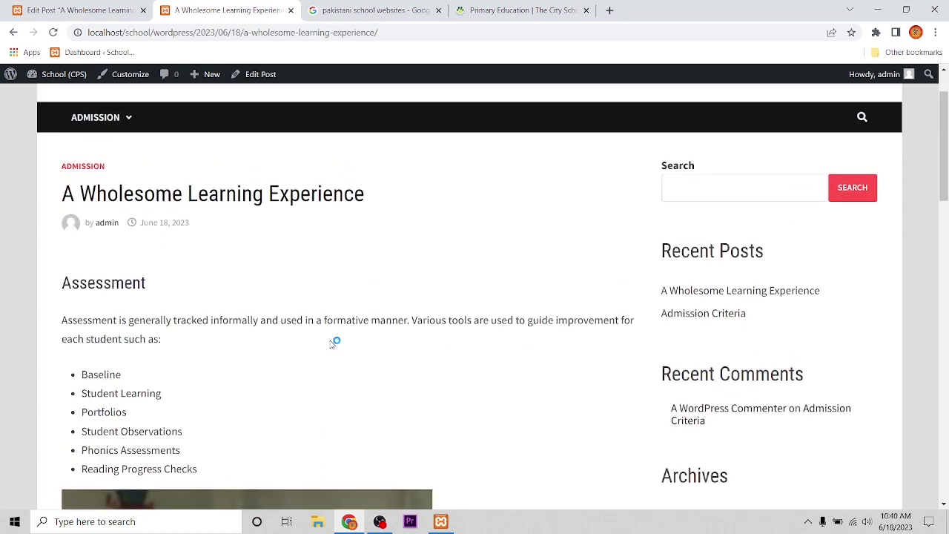
{"action": "left_click", "coordinate": [14, 32]}
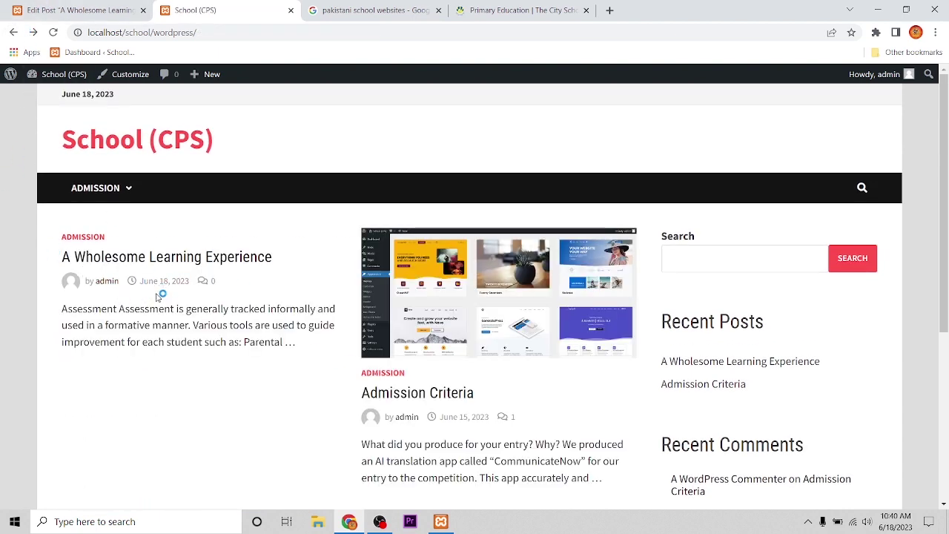
{"action": "left_click", "coordinate": [78, 12]}
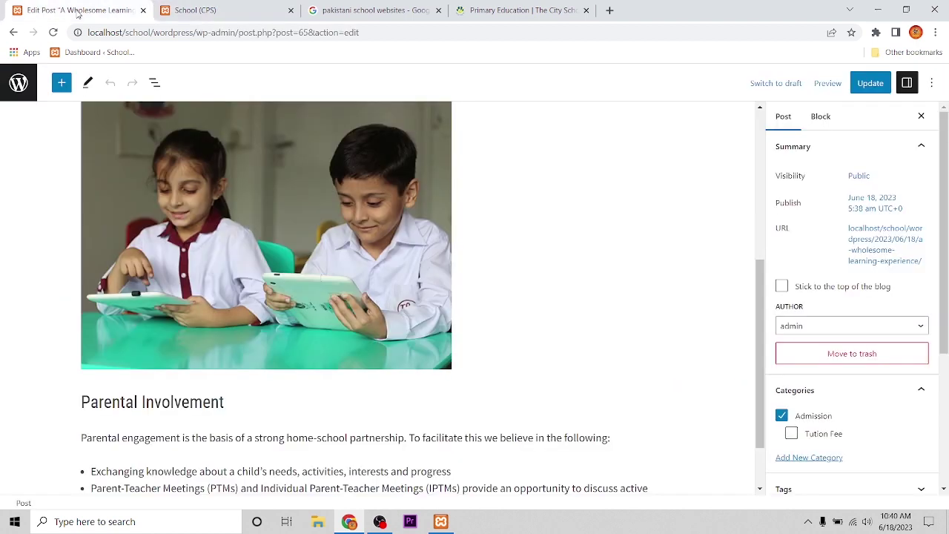
{"action": "scroll", "coordinate": [531, 270], "scroll_direction": "up", "scroll_amount": 5}
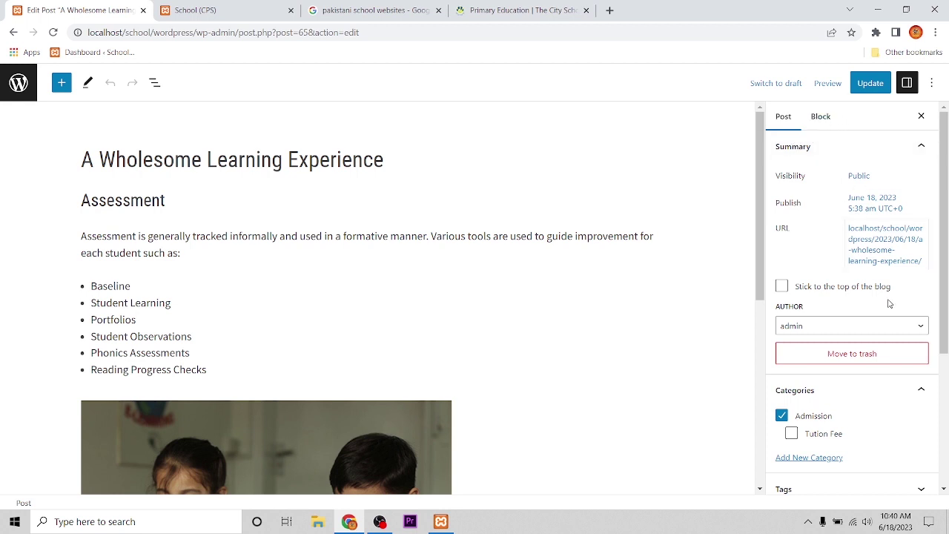
{"action": "scroll", "coordinate": [886, 304], "scroll_direction": "down", "scroll_amount": 3}
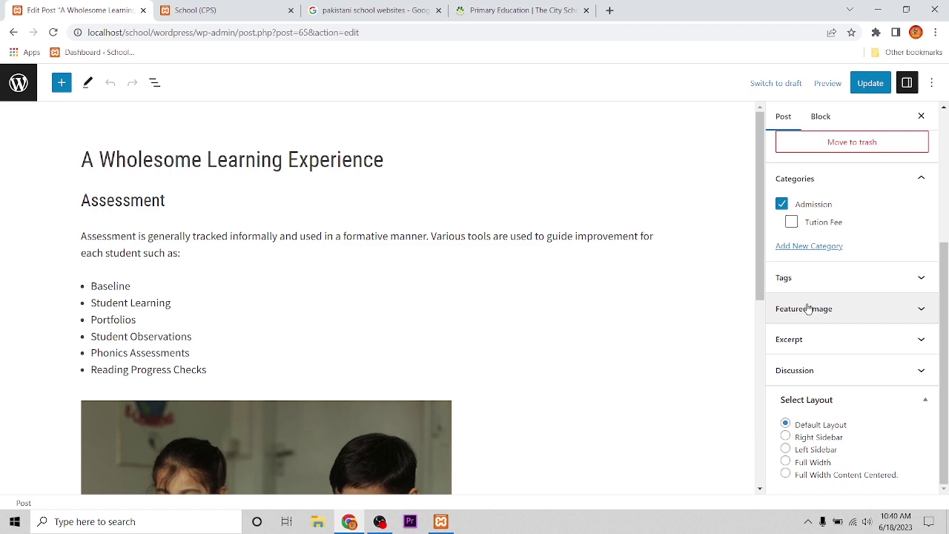
Upload assessment.jpg as the post's featured image and update the post
{"action": "left_click", "coordinate": [894, 310]}
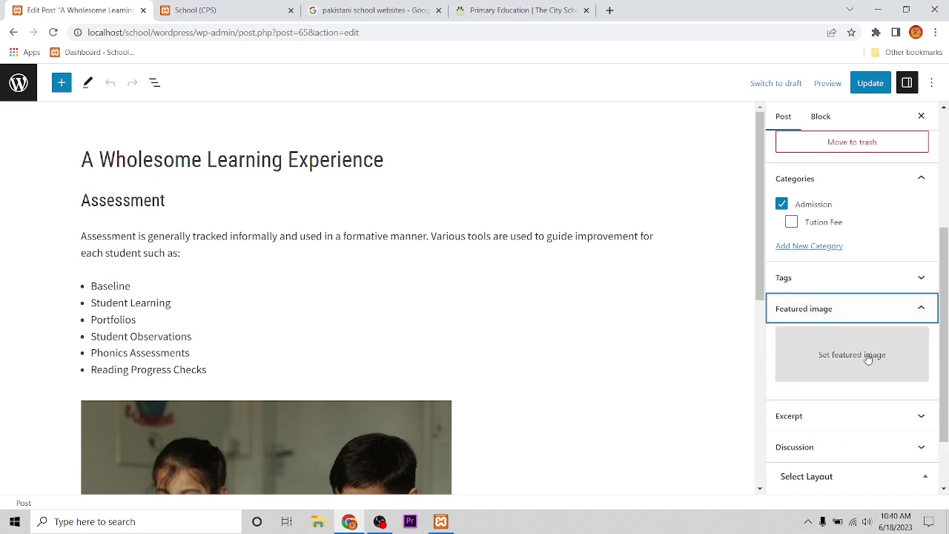
{"action": "left_click", "coordinate": [857, 362]}
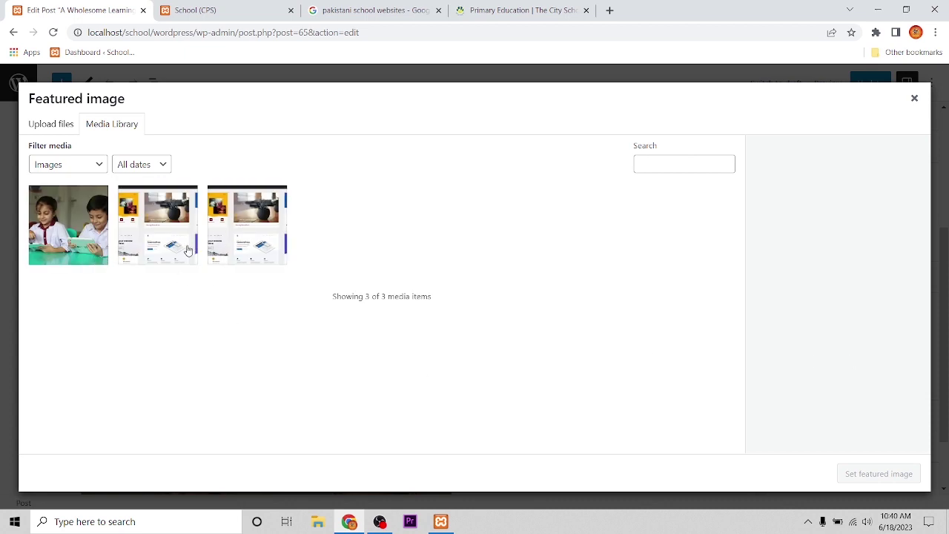
{"action": "left_click", "coordinate": [50, 126]}
{"action": "left_click", "coordinate": [469, 301]}
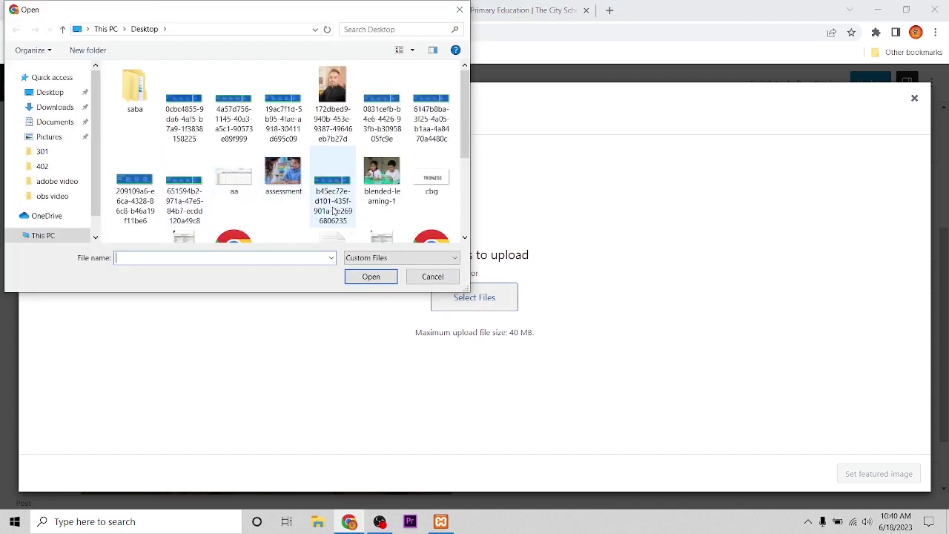
{"action": "left_click", "coordinate": [283, 184]}
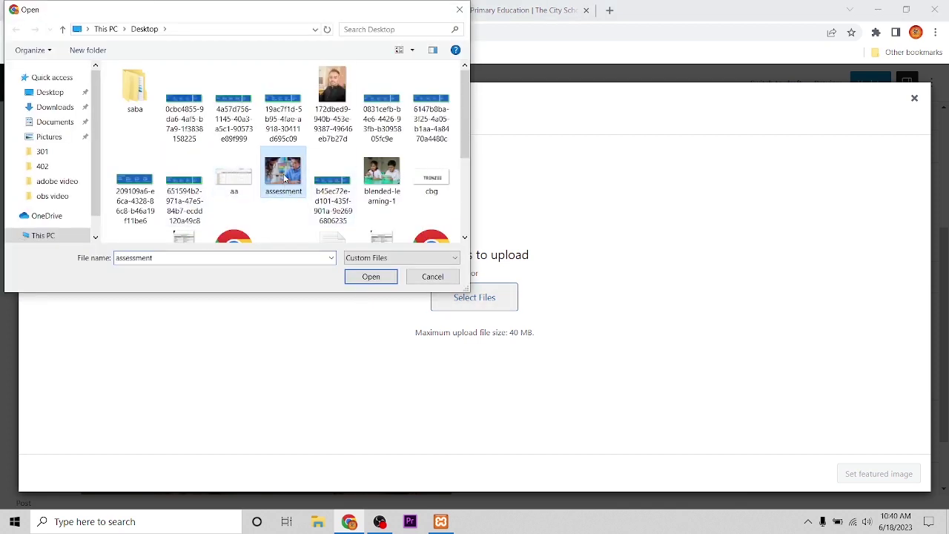
{"action": "left_click", "coordinate": [371, 276]}
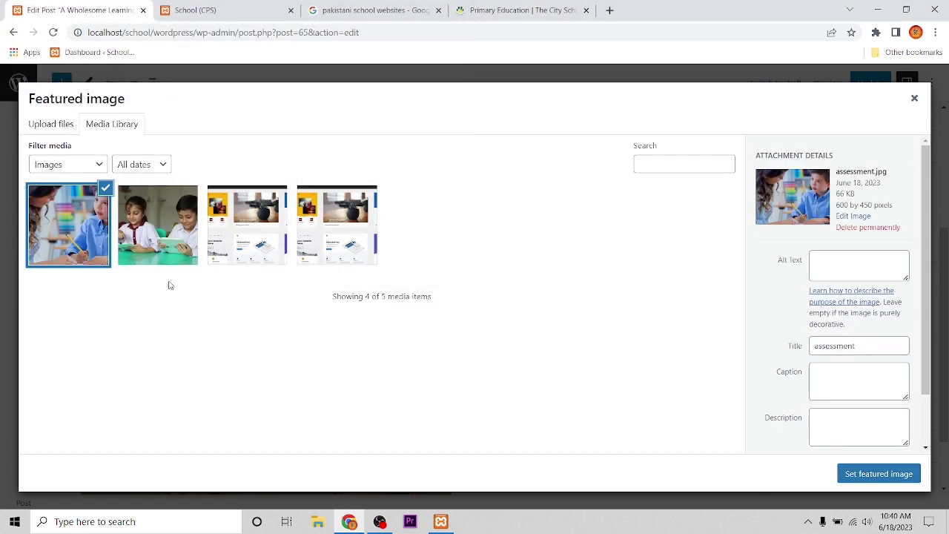
{"action": "left_click", "coordinate": [875, 474]}
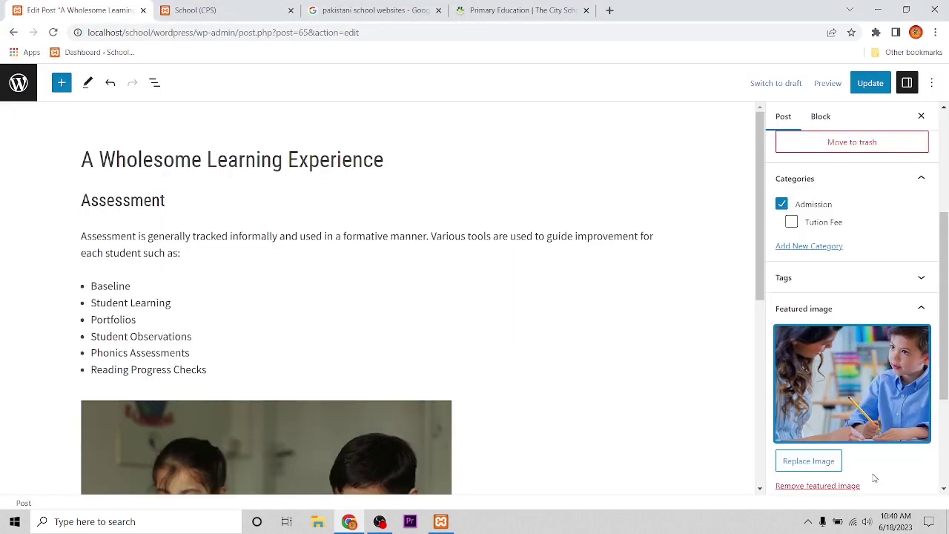
{"action": "left_click", "coordinate": [879, 84]}
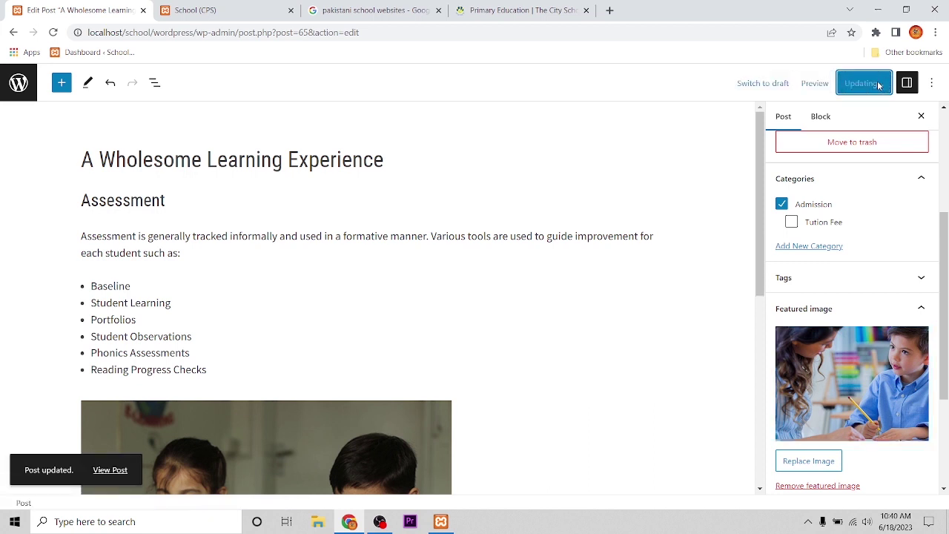
{"action": "left_click", "coordinate": [195, 11]}
{"action": "left_click", "coordinate": [52, 31]}
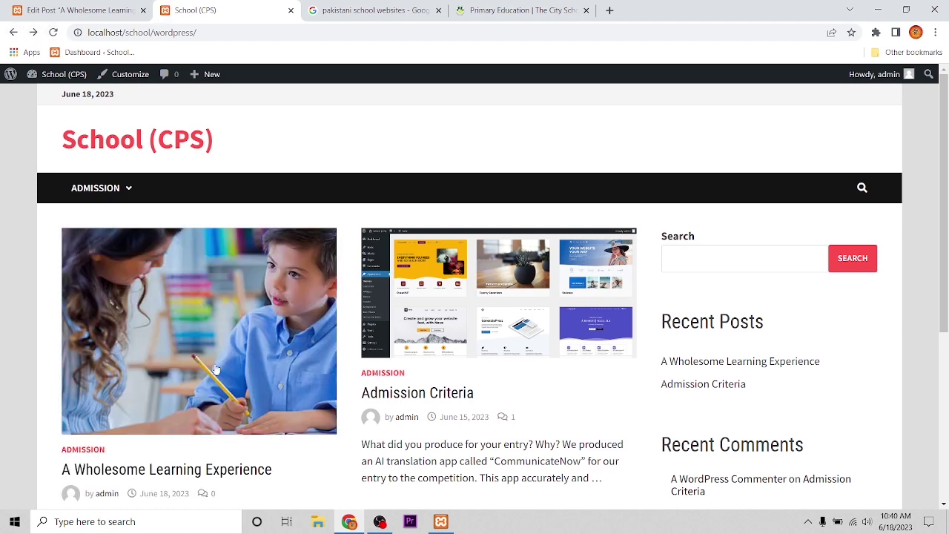
{"action": "scroll", "coordinate": [231, 362], "scroll_direction": "down", "scroll_amount": 2}
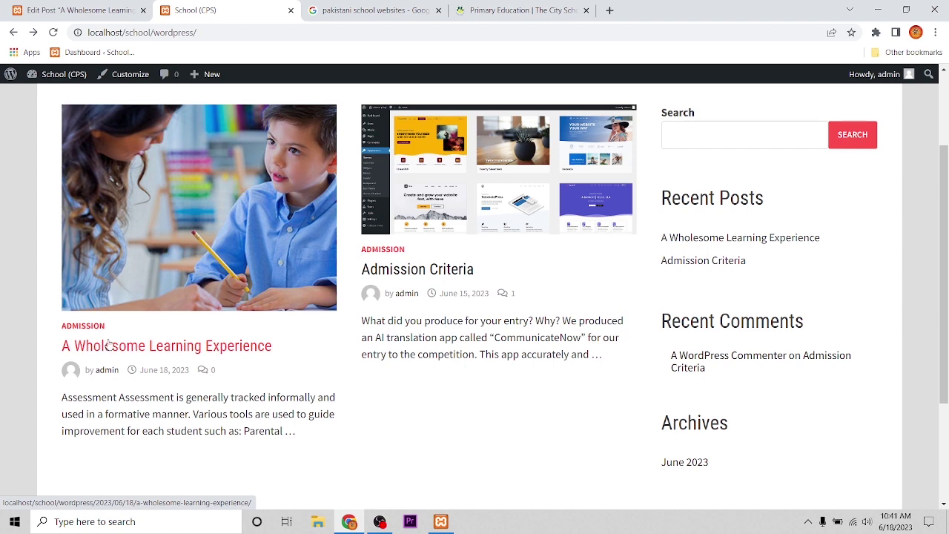
{"action": "key", "text": "ctrl+shift+Tab"}
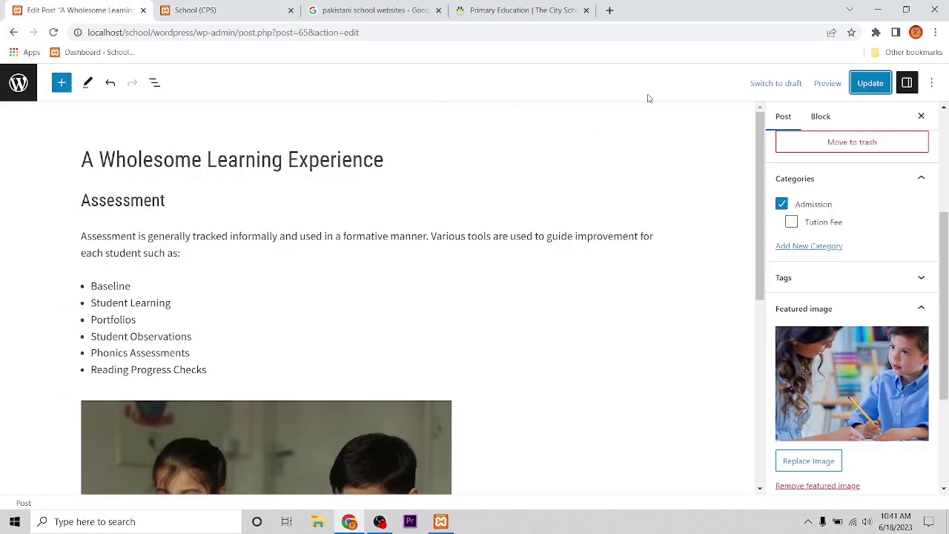
Go to the Posts > Categories management page
{"action": "left_click", "coordinate": [20, 97]}
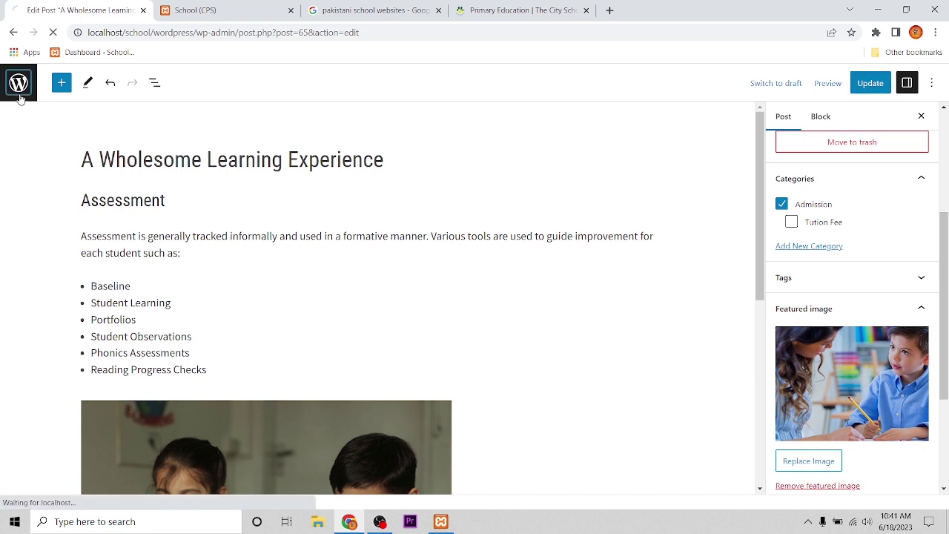
{"action": "mouse_move", "coordinate": [43, 112]}
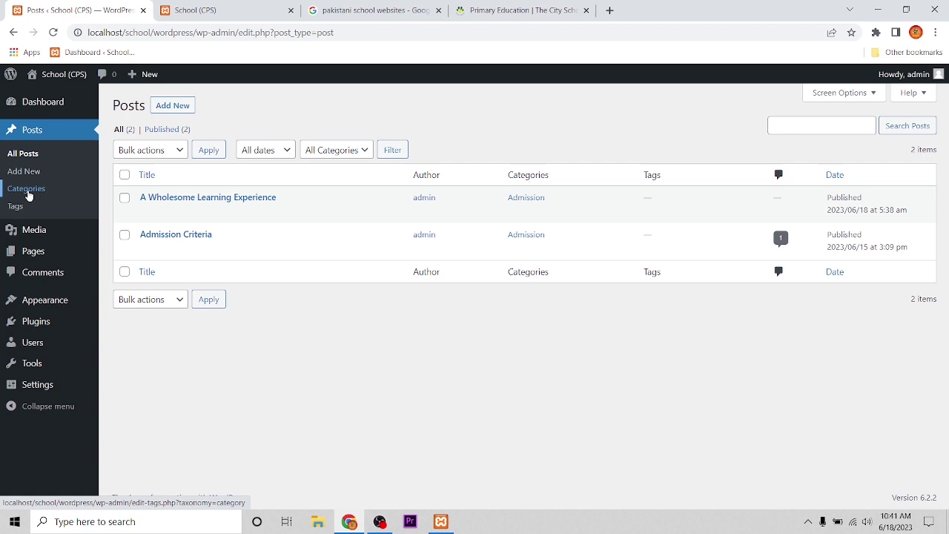
{"action": "left_click", "coordinate": [27, 190]}
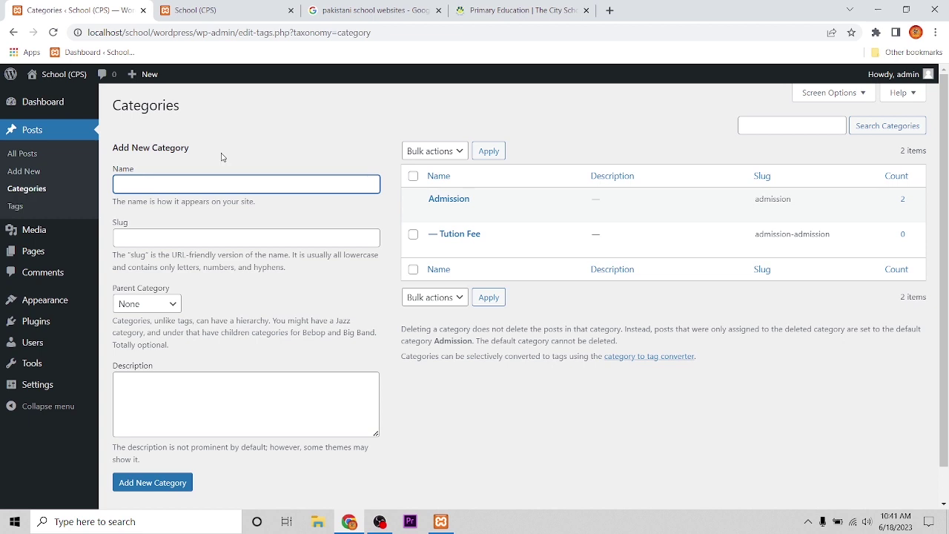
Create a new top-level category named Home
{"action": "mouse_move", "coordinate": [70, 253]}
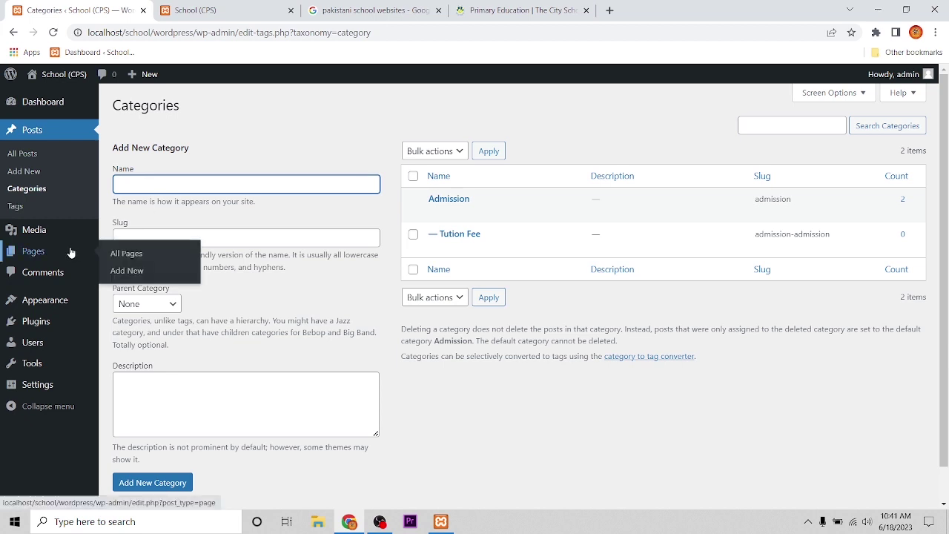
{"action": "type", "text": "Home"}
{"action": "left_click", "coordinate": [145, 239]}
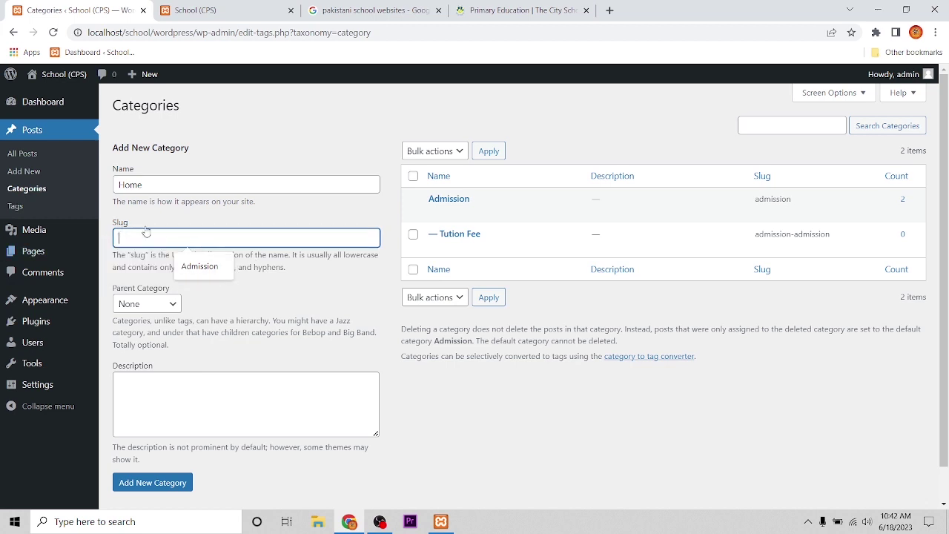
{"action": "left_click_drag", "start_coordinate": [252, 33], "coordinate": [82, 33]}
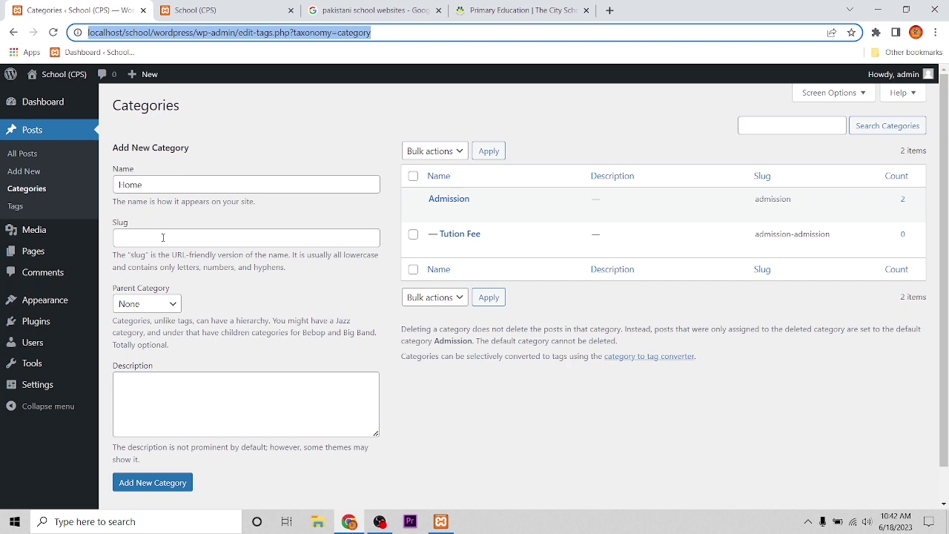
{"action": "left_click", "coordinate": [178, 400]}
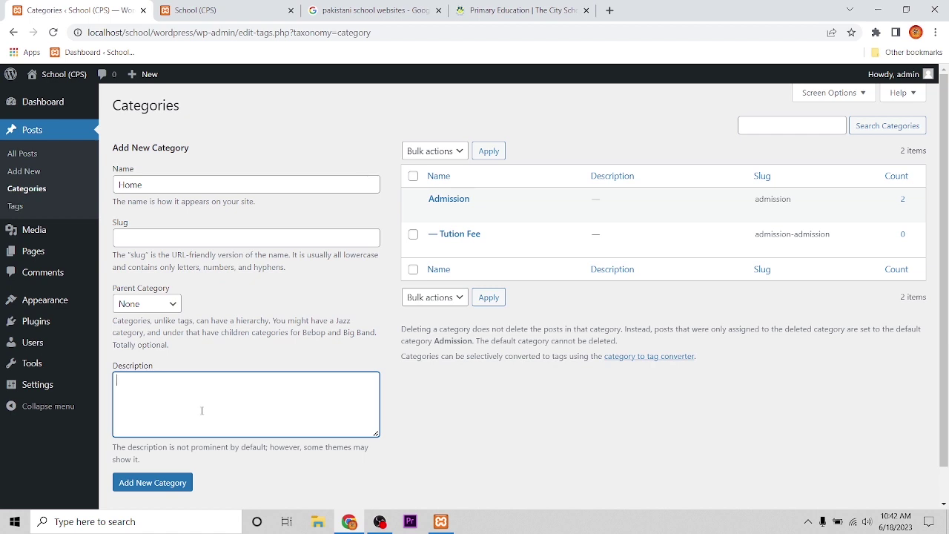
{"action": "scroll", "coordinate": [233, 407], "scroll_direction": "down", "scroll_amount": 1}
{"action": "left_click", "coordinate": [139, 449]}
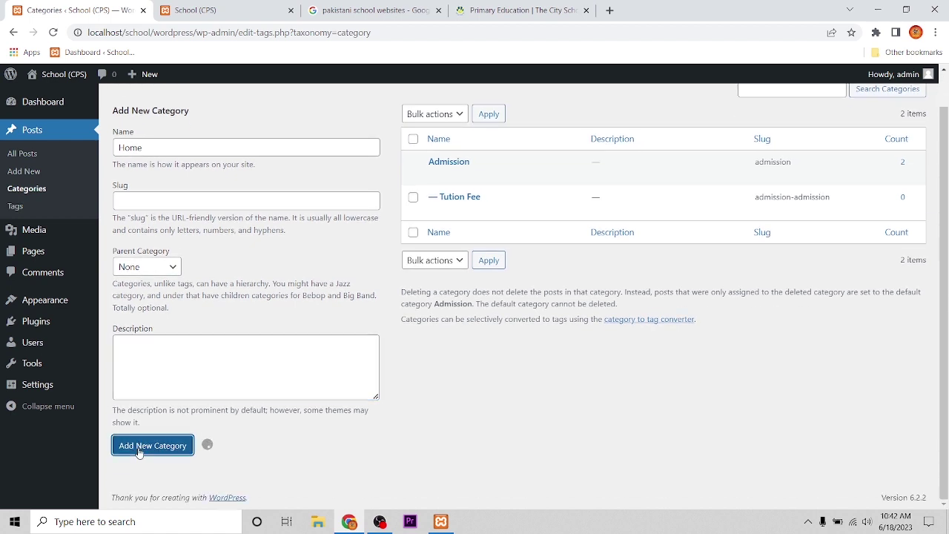
{"action": "mouse_move", "coordinate": [432, 163]}
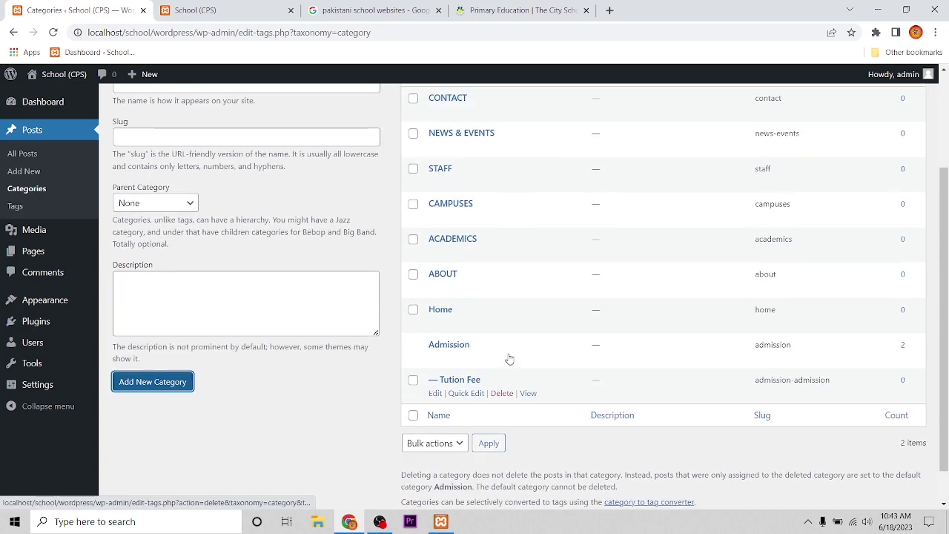
{"action": "scroll", "coordinate": [479, 312], "scroll_direction": "up", "scroll_amount": 1}
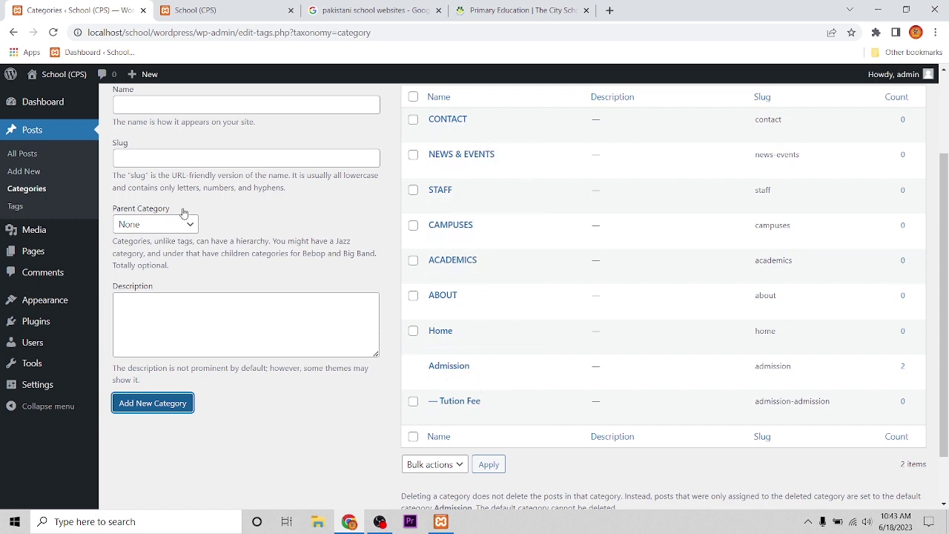
{"action": "mouse_move", "coordinate": [37, 313]}
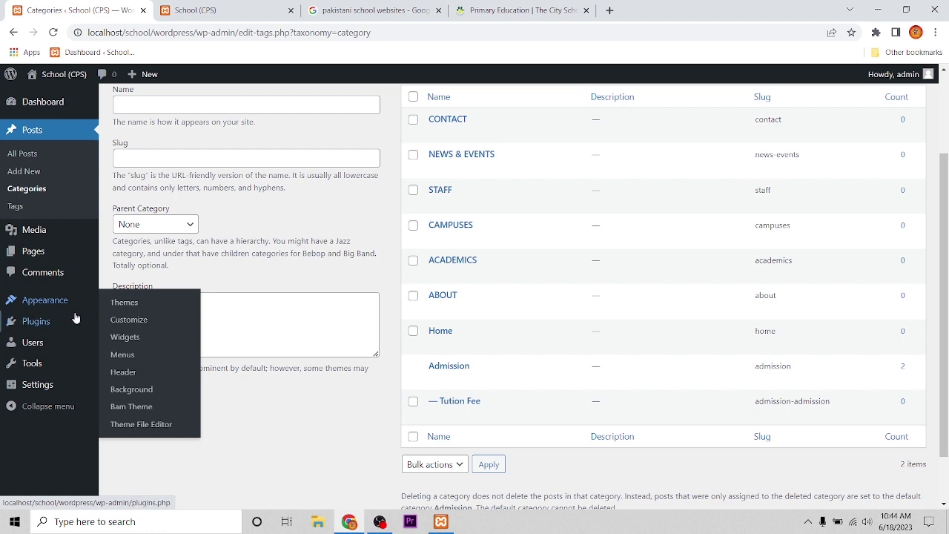
In Appearance > Menus, select all categories and add them to the Top Menu
{"action": "left_click", "coordinate": [124, 362]}
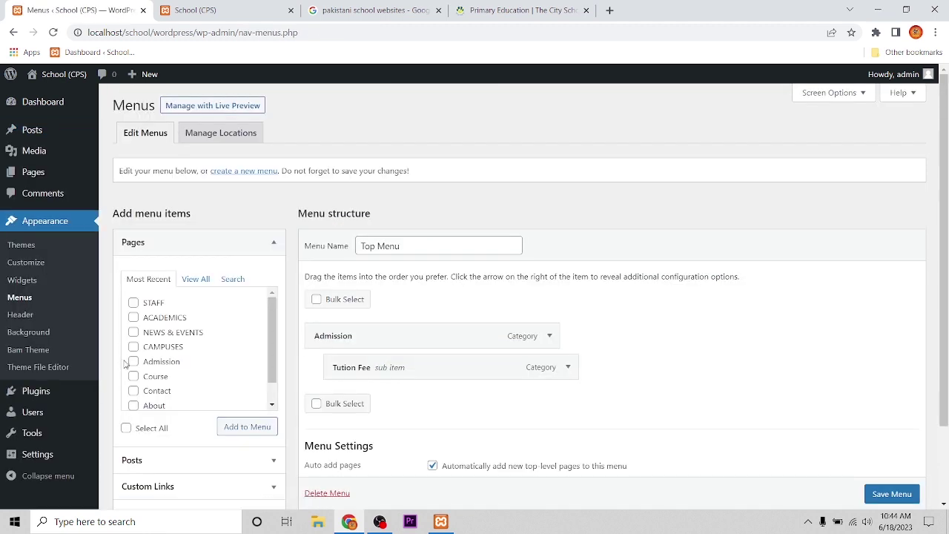
{"action": "scroll", "coordinate": [275, 333], "scroll_direction": "down", "scroll_amount": 2}
{"action": "left_click", "coordinate": [273, 149]}
{"action": "scroll", "coordinate": [244, 246], "scroll_direction": "up", "scroll_amount": 2}
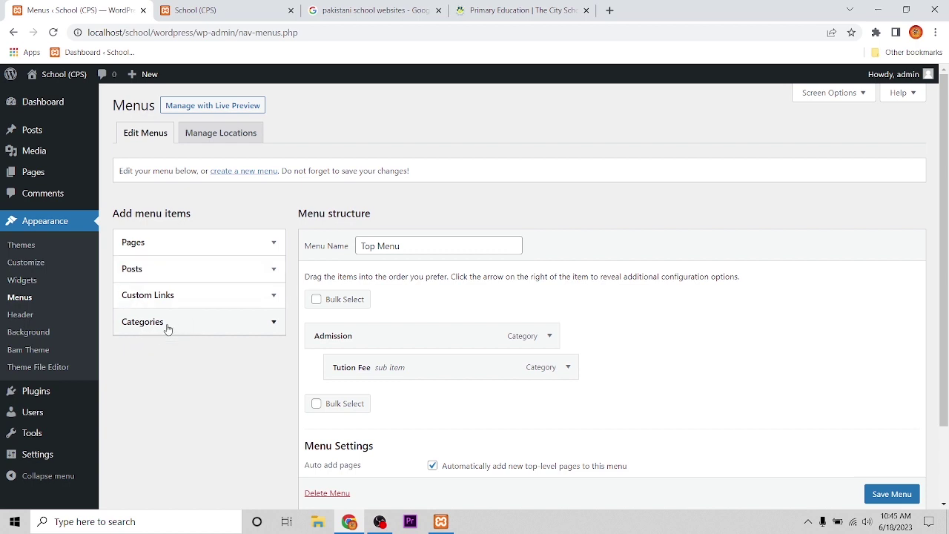
{"action": "left_click", "coordinate": [271, 332]}
{"action": "scroll", "coordinate": [175, 394], "scroll_direction": "down", "scroll_amount": 1}
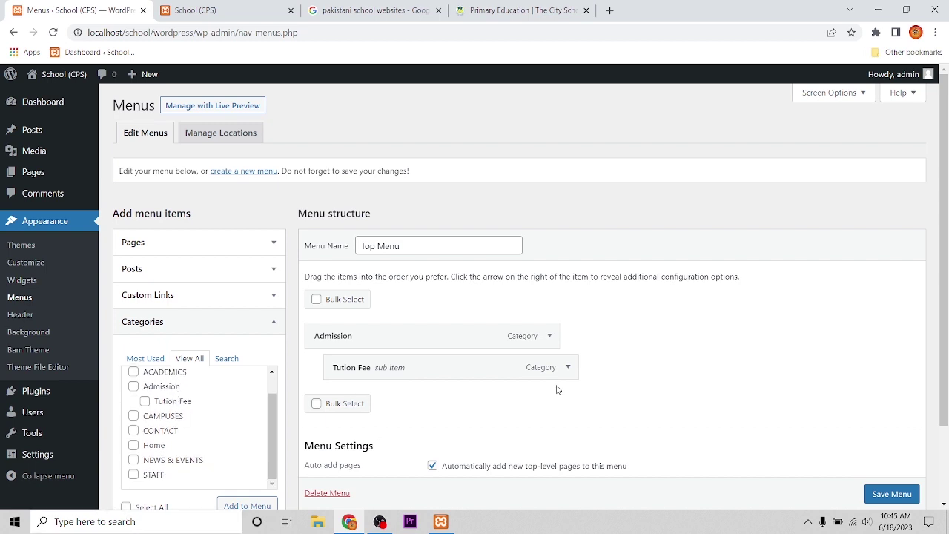
{"action": "scroll", "coordinate": [592, 382], "scroll_direction": "down", "scroll_amount": 2}
{"action": "left_click", "coordinate": [139, 413]}
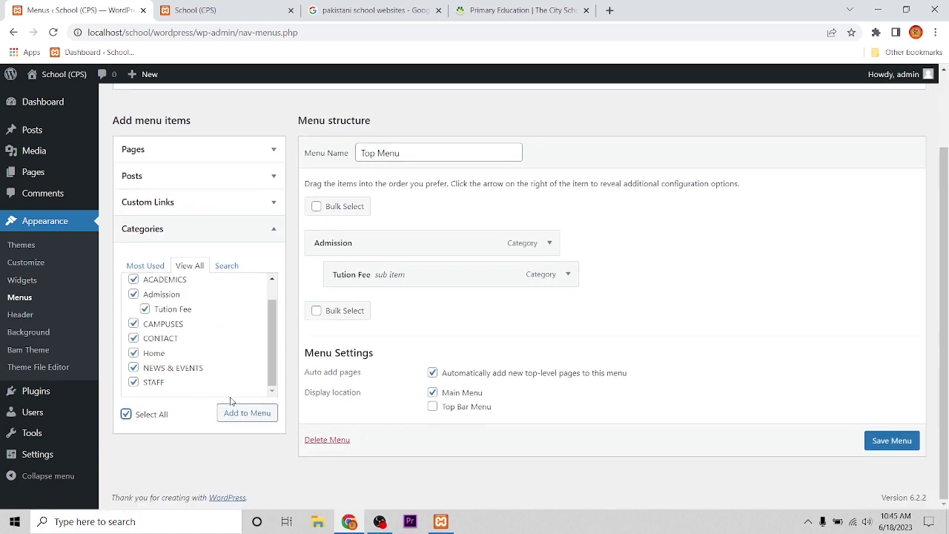
{"action": "left_click", "coordinate": [263, 419]}
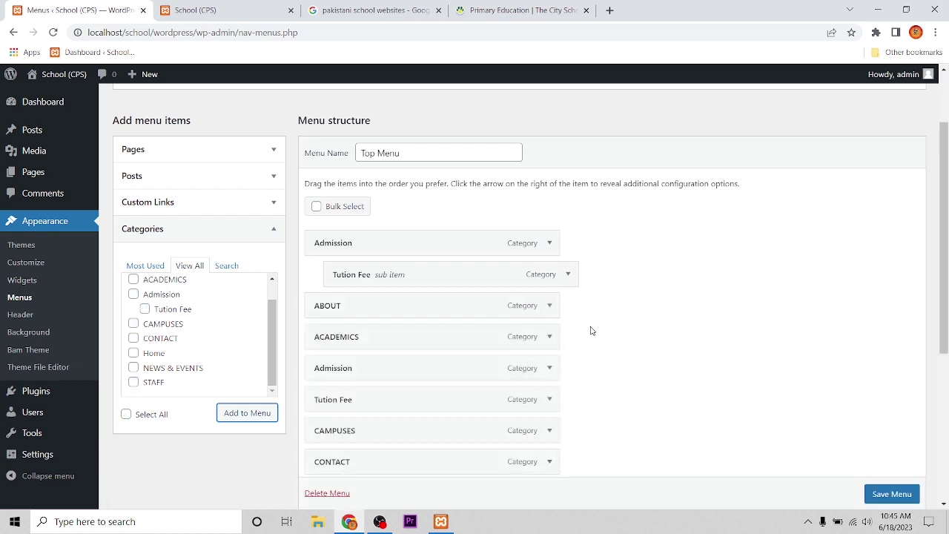
Save the reordered Top Menu
{"action": "scroll", "coordinate": [608, 331], "scroll_direction": "down", "scroll_amount": 1}
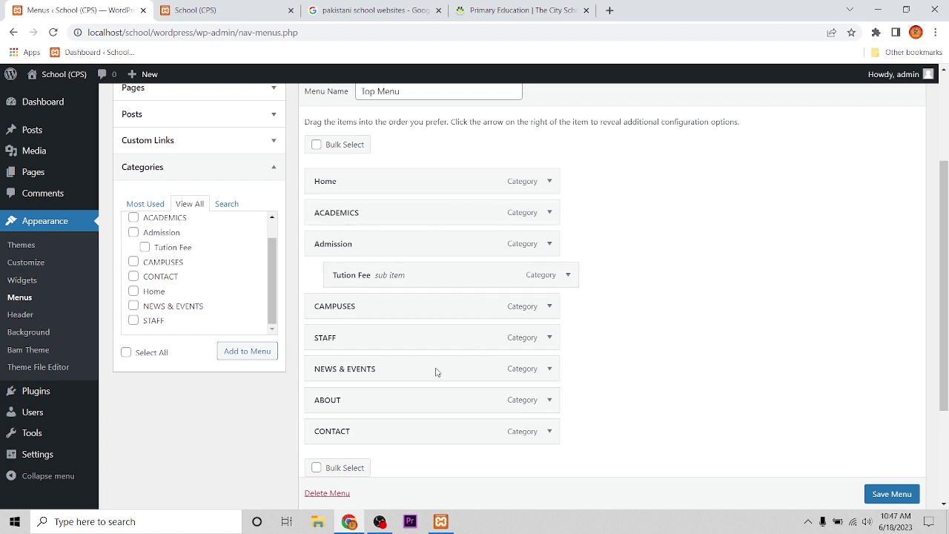
{"action": "scroll", "coordinate": [888, 501], "scroll_direction": "down", "scroll_amount": 1}
{"action": "left_click", "coordinate": [885, 500]}
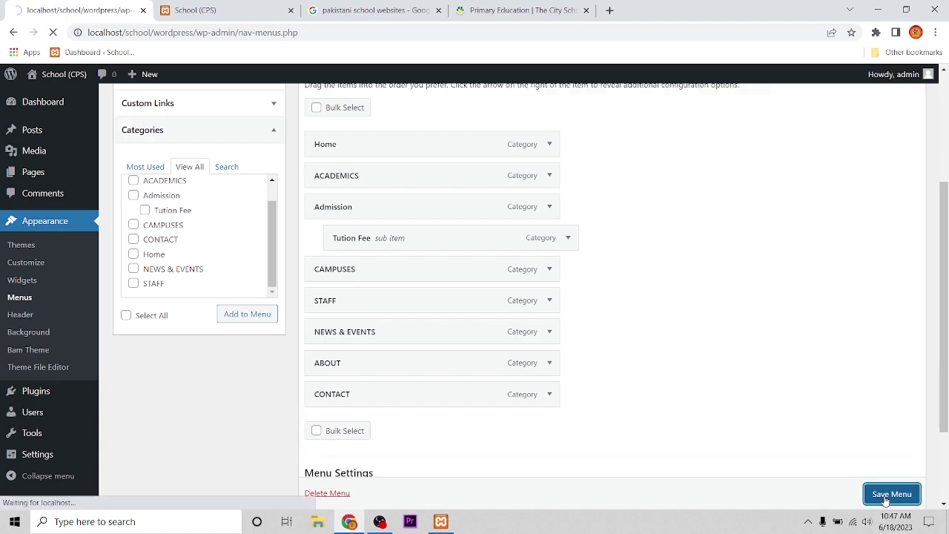
{"action": "left_click", "coordinate": [195, 9]}
{"action": "left_click", "coordinate": [53, 32]}
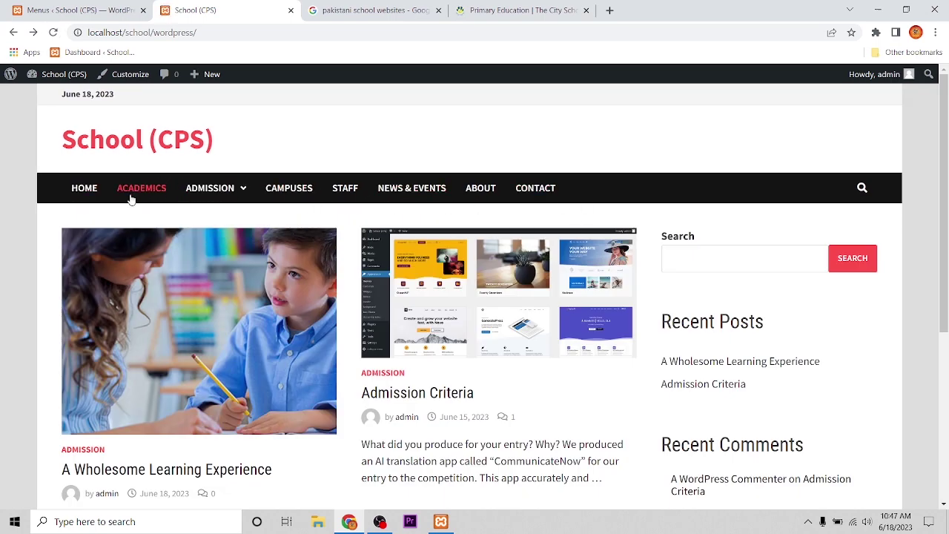
{"action": "scroll", "coordinate": [365, 339], "scroll_direction": "down", "scroll_amount": 3}
{"action": "scroll", "coordinate": [366, 339], "scroll_direction": "up", "scroll_amount": 3}
{"action": "left_click", "coordinate": [209, 190]}
{"action": "scroll", "coordinate": [426, 410], "scroll_direction": "down", "scroll_amount": 3}
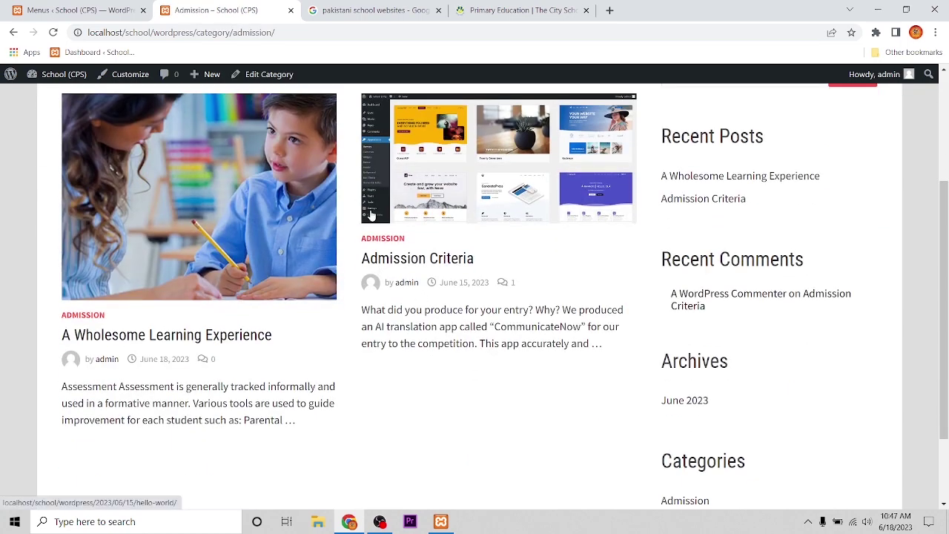
{"action": "scroll", "coordinate": [398, 215], "scroll_direction": "up", "scroll_amount": 2}
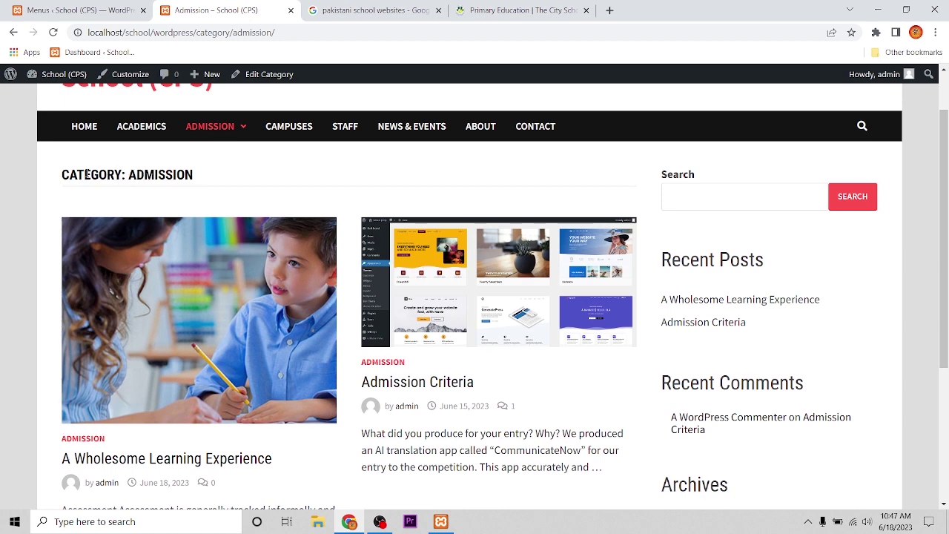
{"action": "left_click_drag", "start_coordinate": [199, 174], "coordinate": [61, 175]}
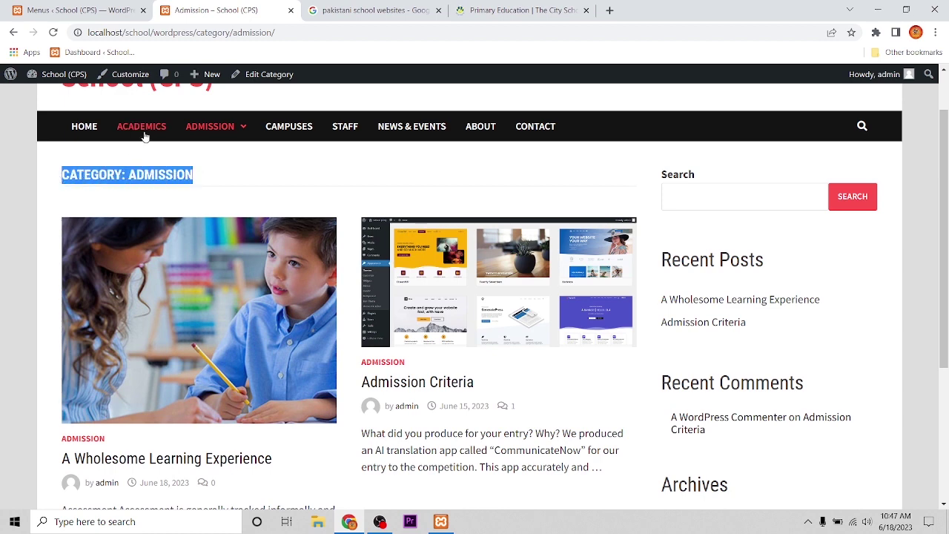
{"action": "mouse_move", "coordinate": [196, 129]}
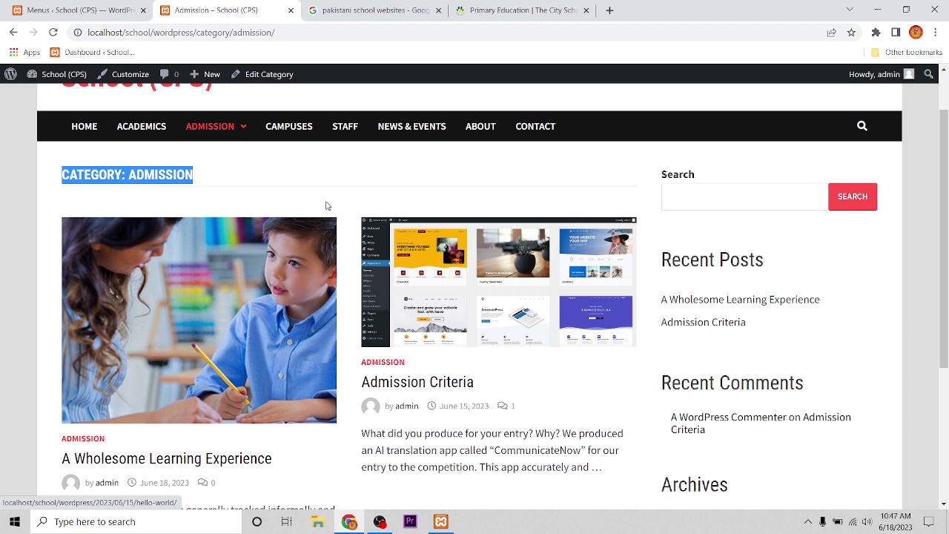
{"action": "left_click", "coordinate": [337, 182]}
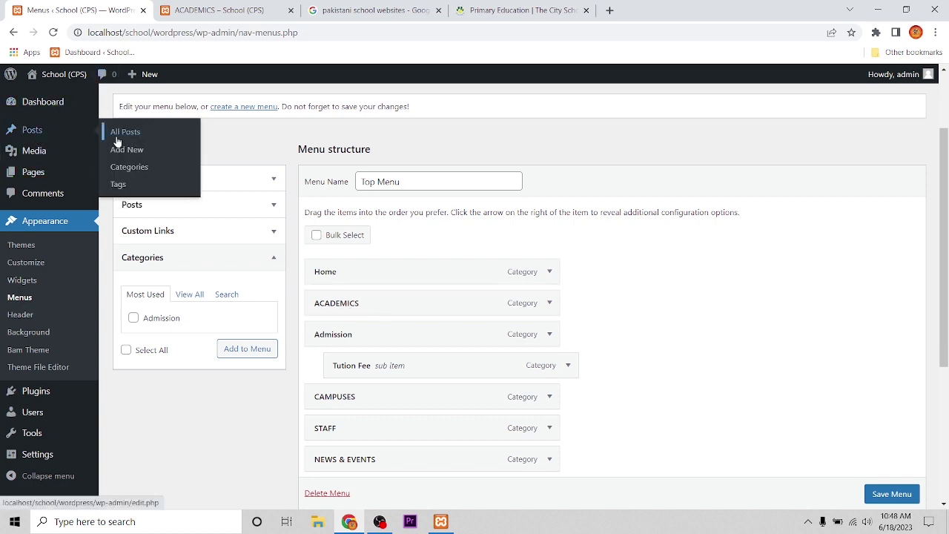
From All Posts, open 'A Wholesome Learning Experience' for editing
{"action": "left_click", "coordinate": [119, 133]}
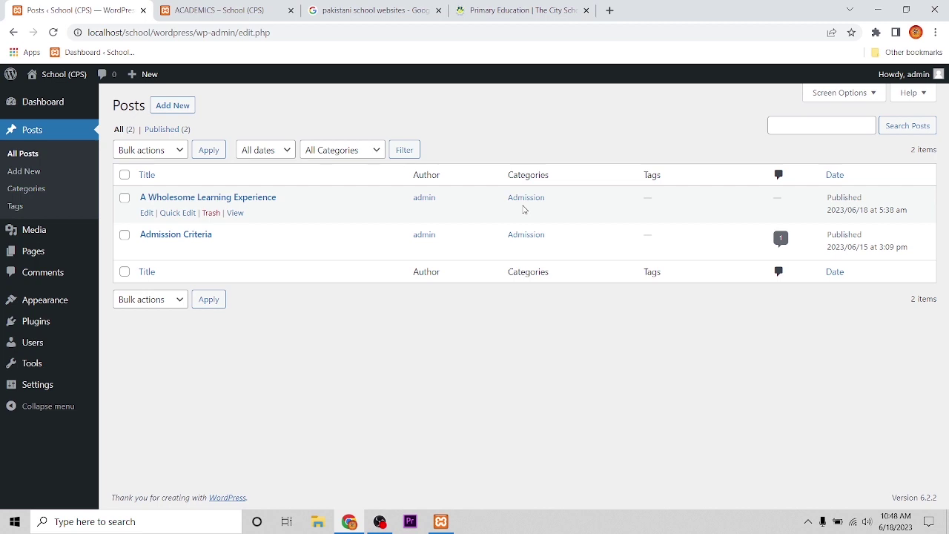
{"action": "left_click", "coordinate": [145, 213]}
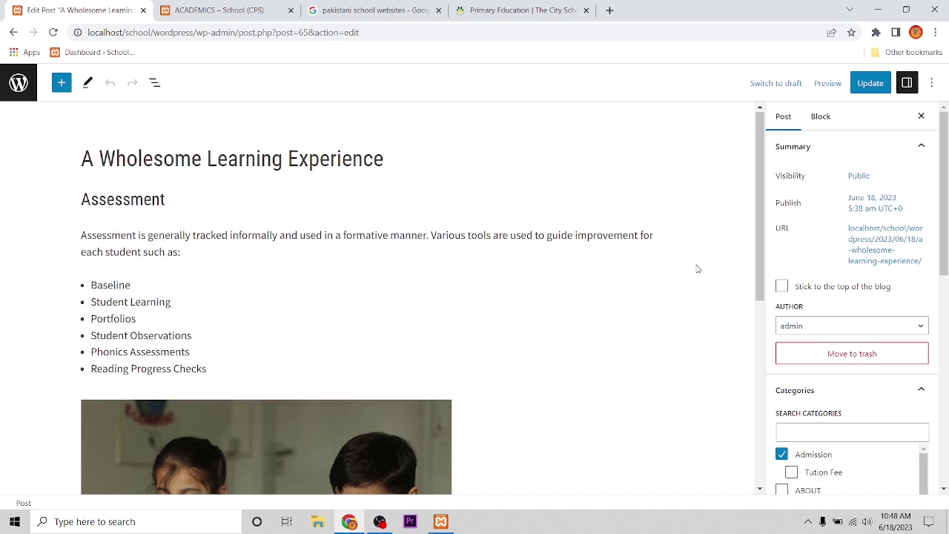
Tick ACADEMICS, untick Admission in the post's Categories panel, and update the post
{"action": "scroll", "coordinate": [527, 241], "scroll_direction": "down", "scroll_amount": 2}
{"action": "scroll", "coordinate": [215, 236], "scroll_direction": "up", "scroll_amount": 2}
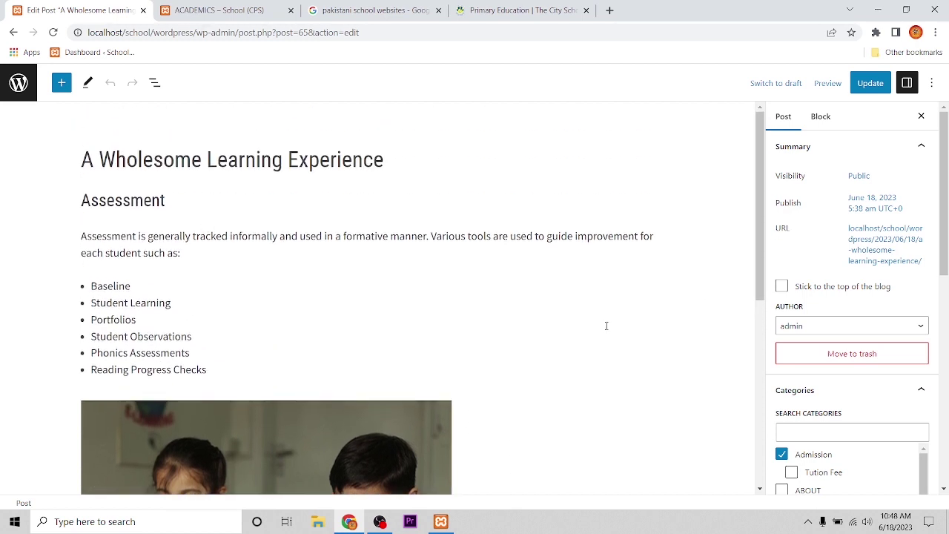
{"action": "scroll", "coordinate": [606, 325], "scroll_direction": "down", "scroll_amount": 2}
{"action": "scroll", "coordinate": [818, 316], "scroll_direction": "down", "scroll_amount": 2}
{"action": "scroll", "coordinate": [811, 396], "scroll_direction": "down", "scroll_amount": 2}
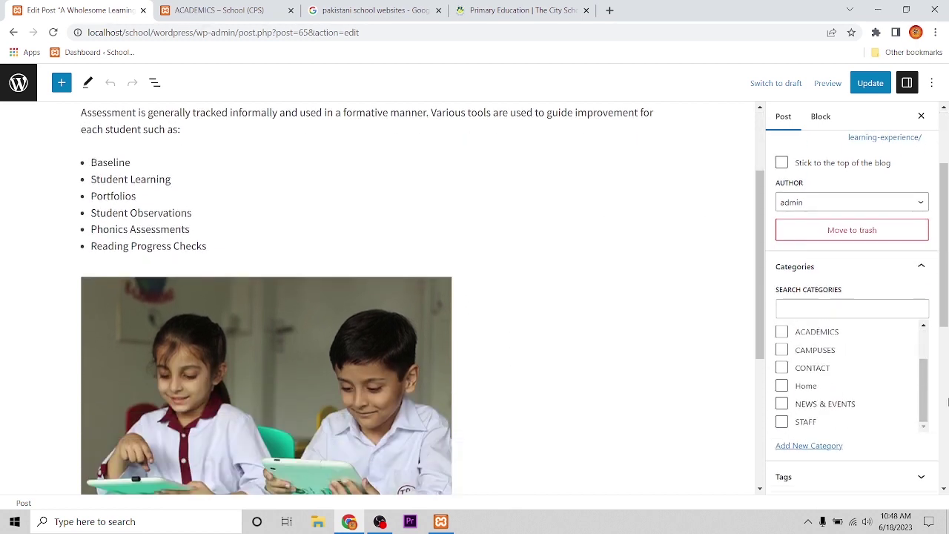
{"action": "scroll", "coordinate": [854, 365], "scroll_direction": "up", "scroll_amount": 1}
{"action": "scroll", "coordinate": [854, 363], "scroll_direction": "down", "scroll_amount": 1}
{"action": "scroll", "coordinate": [852, 362], "scroll_direction": "up", "scroll_amount": 1}
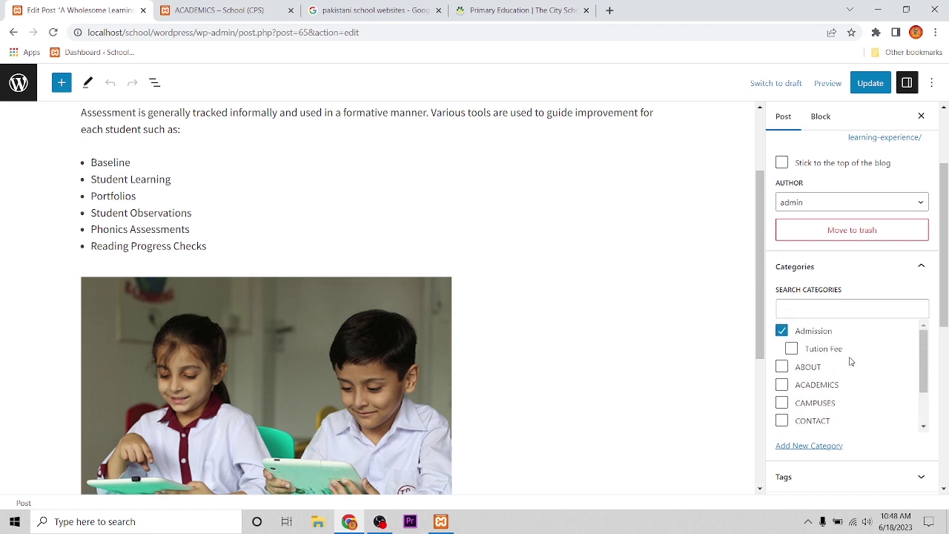
{"action": "scroll", "coordinate": [852, 361], "scroll_direction": "down", "scroll_amount": 1}
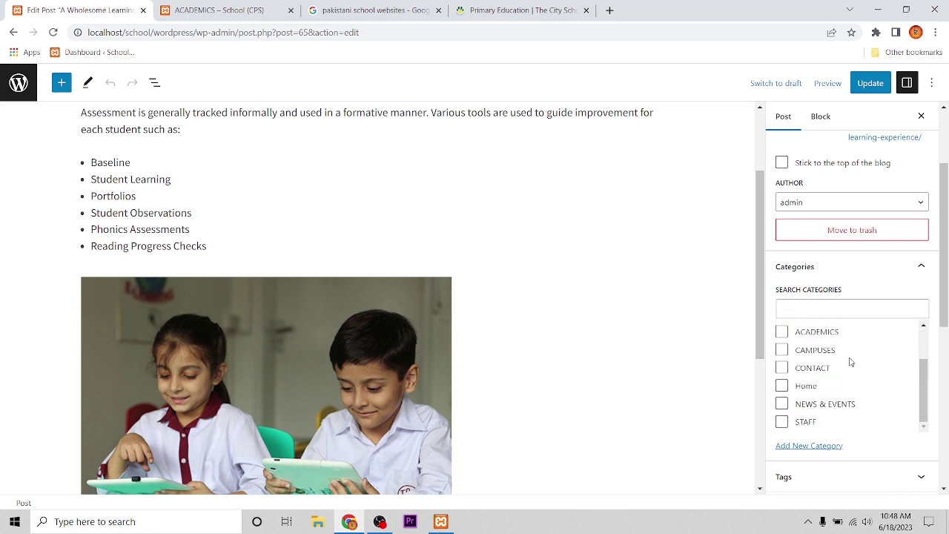
{"action": "scroll", "coordinate": [850, 360], "scroll_direction": "down", "scroll_amount": 2}
{"action": "scroll", "coordinate": [859, 319], "scroll_direction": "up", "scroll_amount": 1}
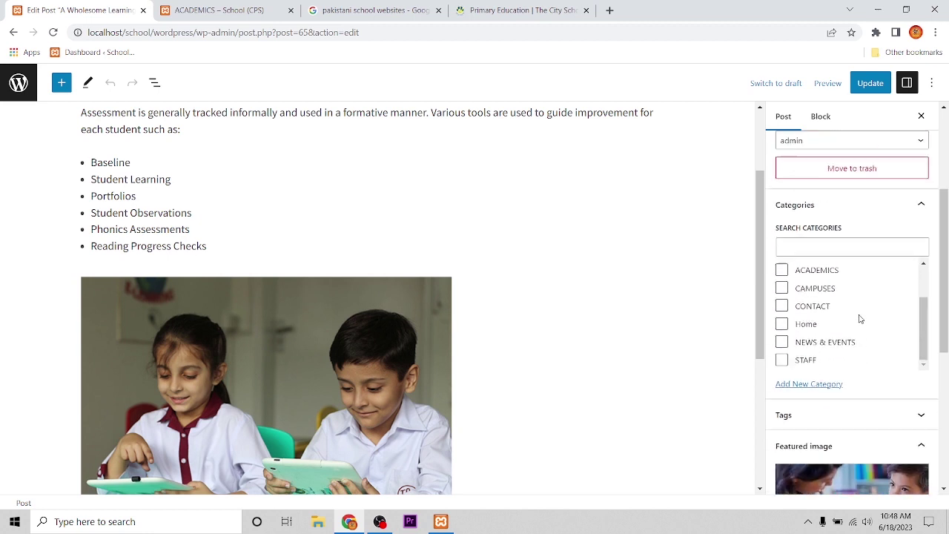
{"action": "scroll", "coordinate": [882, 303], "scroll_direction": "up", "scroll_amount": 1}
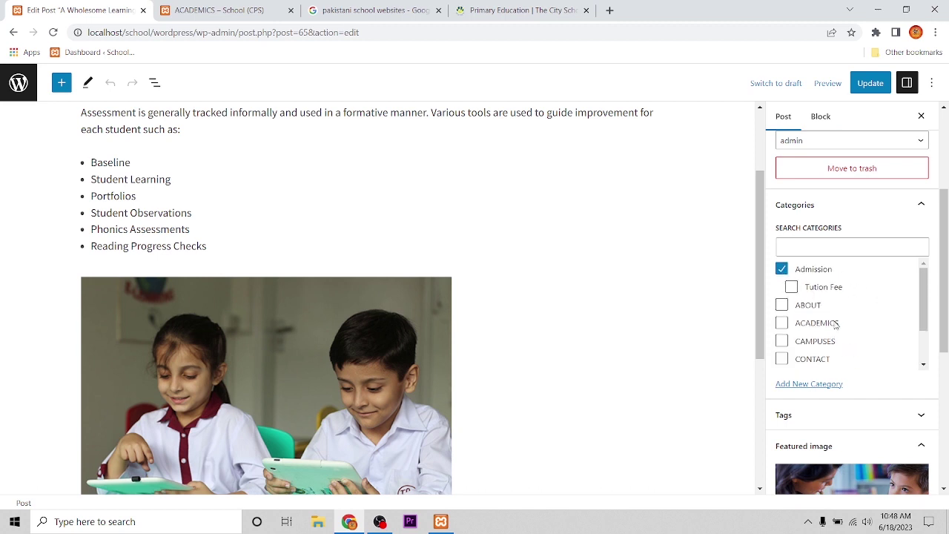
{"action": "left_click", "coordinate": [782, 323]}
{"action": "left_click", "coordinate": [782, 269]}
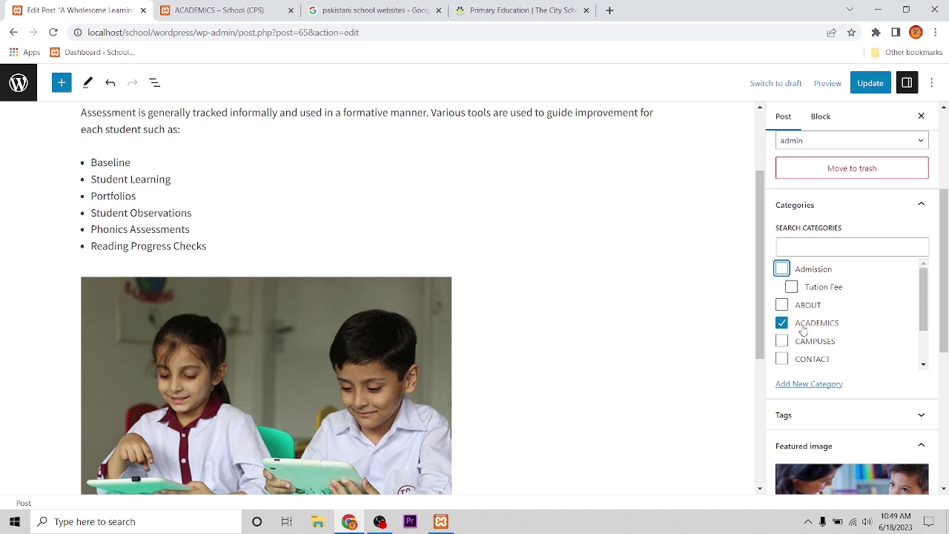
{"action": "left_click", "coordinate": [870, 84]}
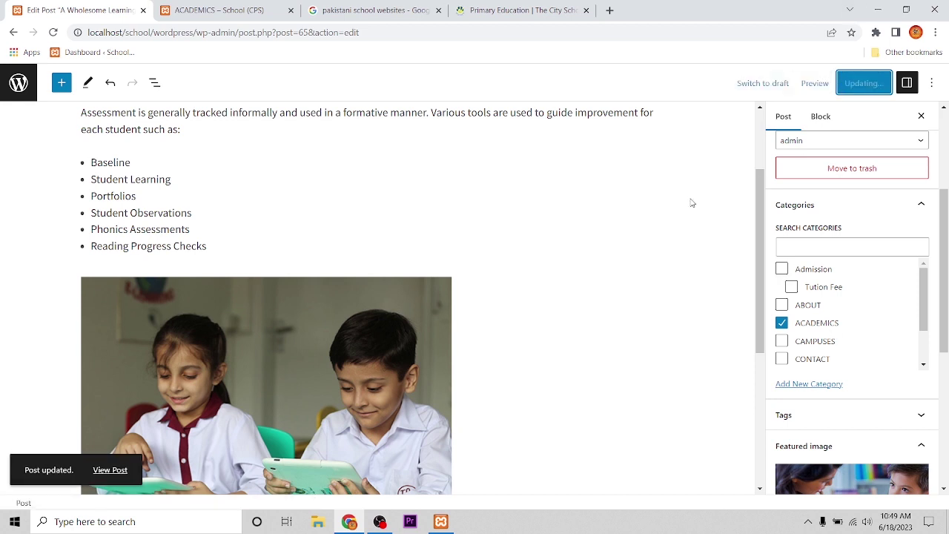
Reload the live ACADEMICS category page to see the moved post, then view the Admission page
{"action": "left_click", "coordinate": [193, 10]}
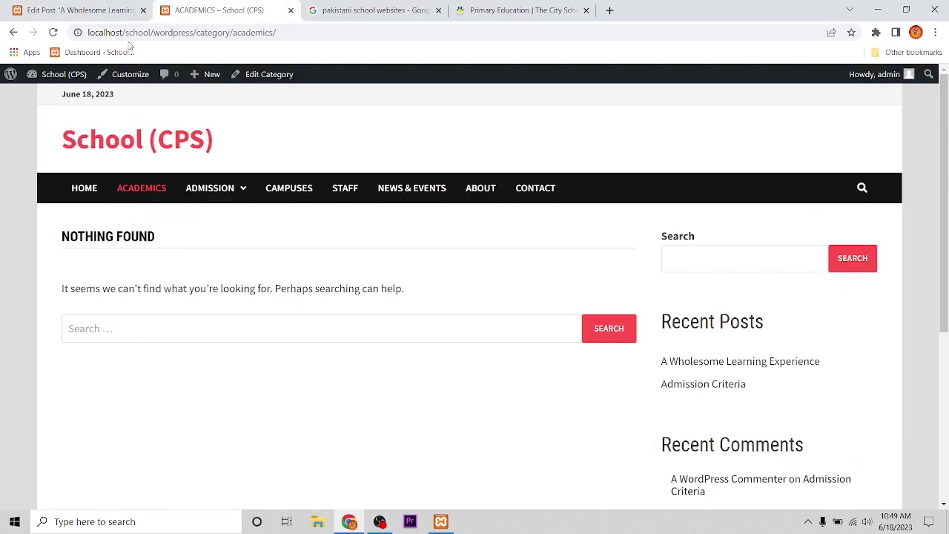
{"action": "left_click", "coordinate": [54, 33]}
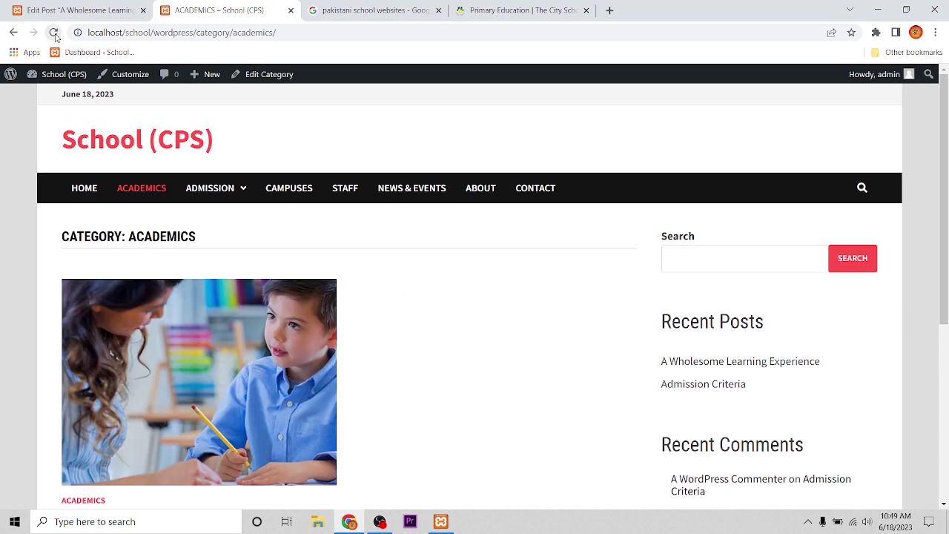
{"action": "scroll", "coordinate": [467, 290], "scroll_direction": "down", "scroll_amount": 3}
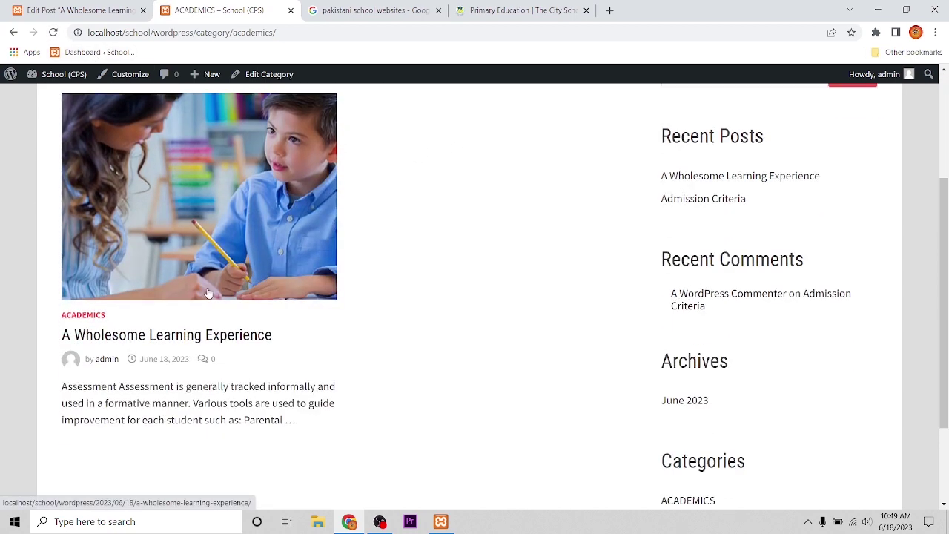
{"action": "scroll", "coordinate": [138, 356], "scroll_direction": "up", "scroll_amount": 3}
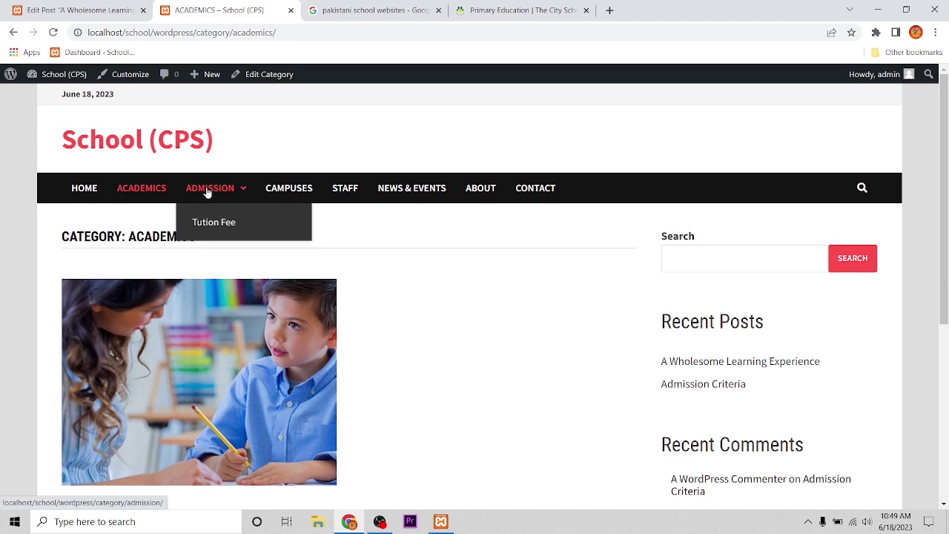
{"action": "left_click", "coordinate": [208, 190]}
{"action": "scroll", "coordinate": [209, 292], "scroll_direction": "down", "scroll_amount": 2}
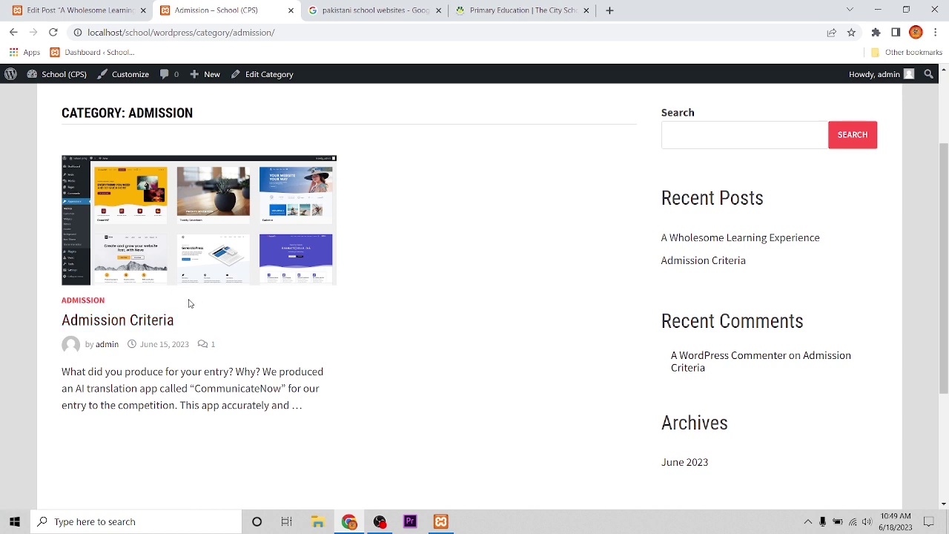
Return to the post editor tab and go to Posts > Categories
{"action": "left_click", "coordinate": [68, 10]}
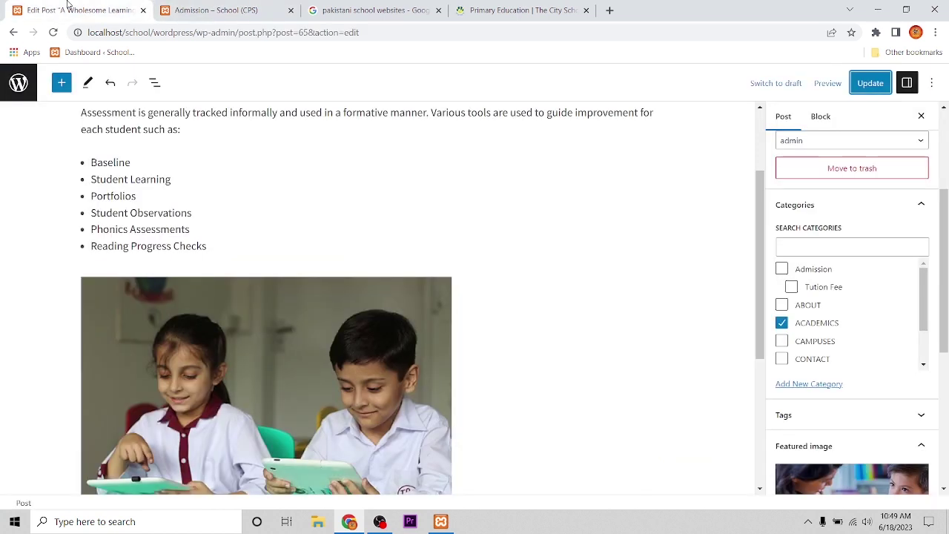
{"action": "left_click", "coordinate": [208, 12]}
{"action": "left_click", "coordinate": [37, 10]}
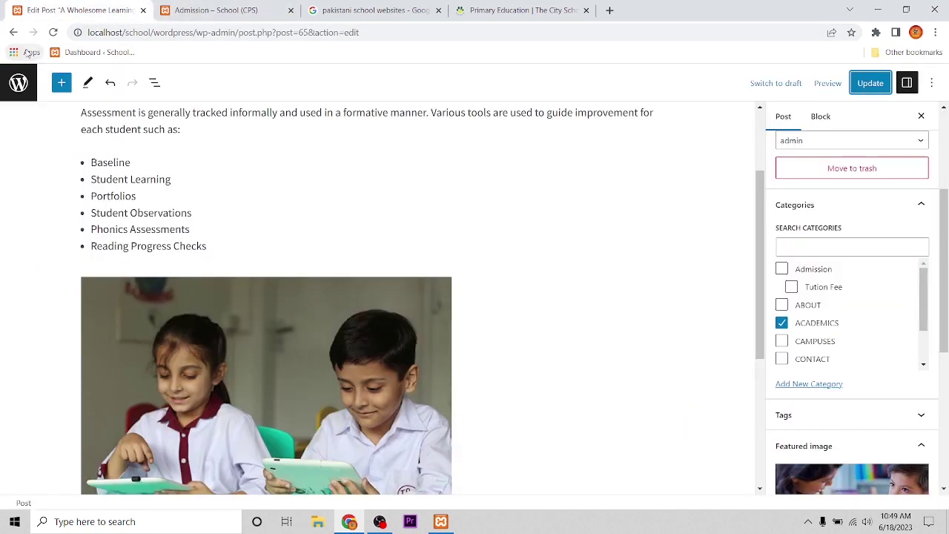
{"action": "left_click", "coordinate": [29, 86]}
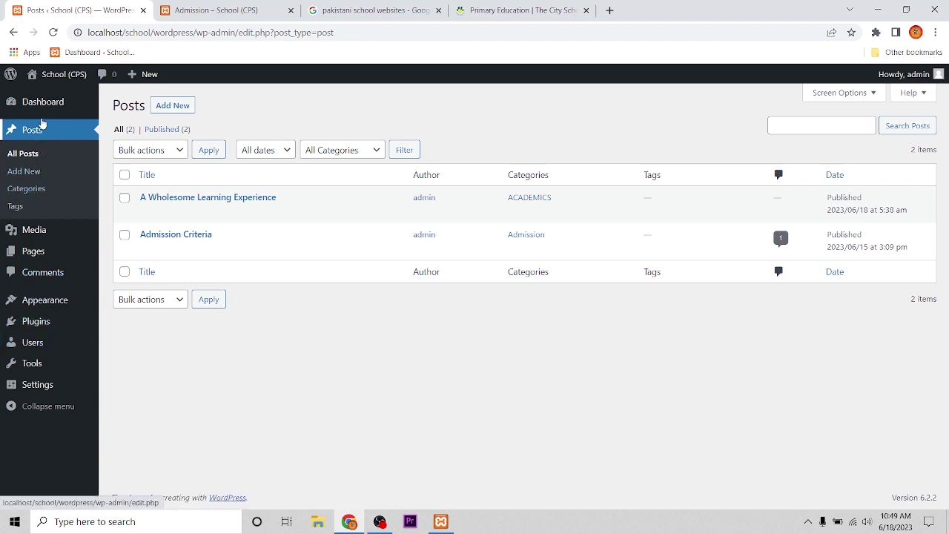
{"action": "mouse_move", "coordinate": [29, 125]}
{"action": "left_click", "coordinate": [27, 189]}
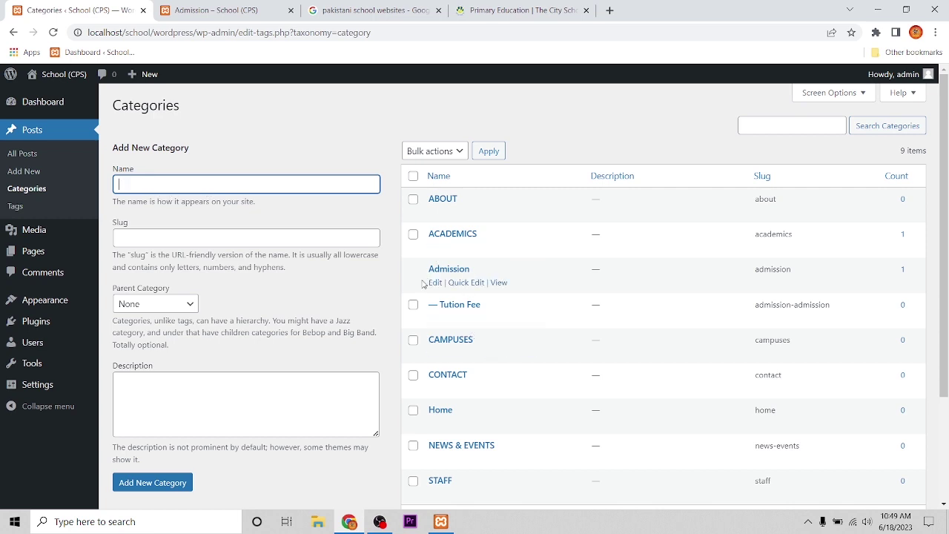
Create a category named SCHOOL FEE with Admission as its parent
{"action": "left_click", "coordinate": [423, 284]}
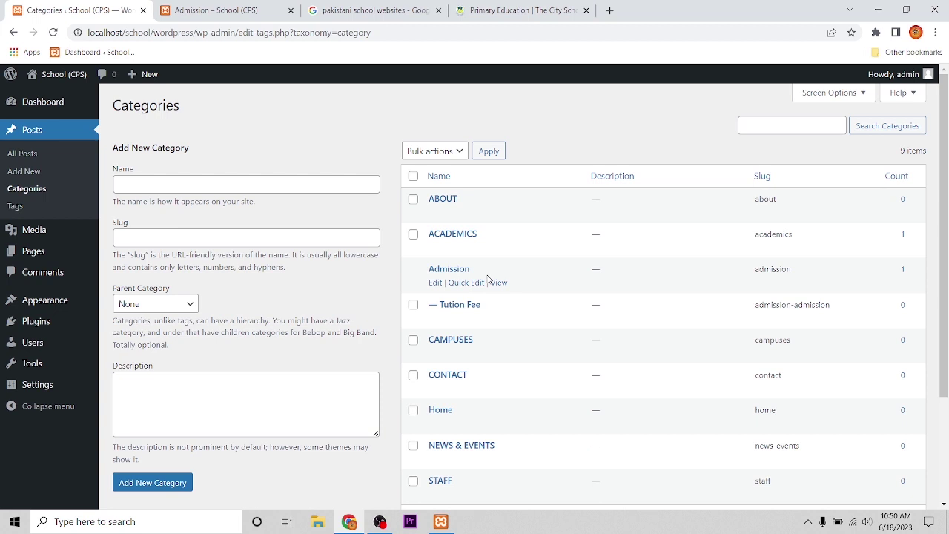
{"action": "left_click", "coordinate": [151, 185]}
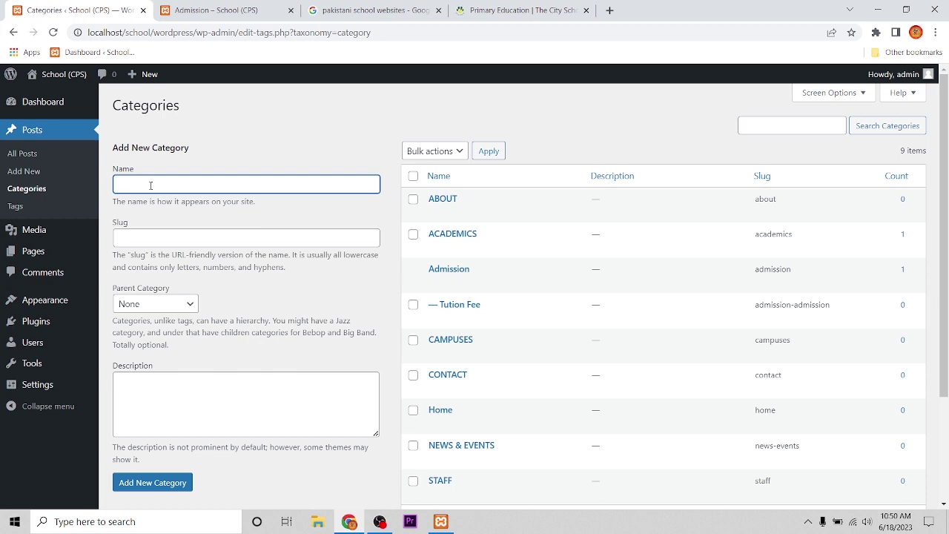
{"action": "type", "text": "SCHOOL FEE"}
{"action": "left_click", "coordinate": [144, 237]}
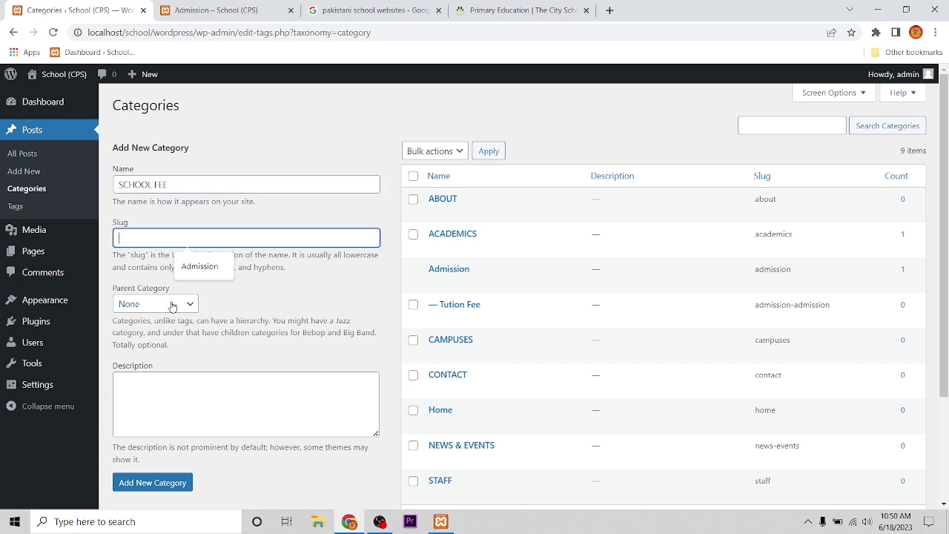
{"action": "left_click", "coordinate": [179, 305]}
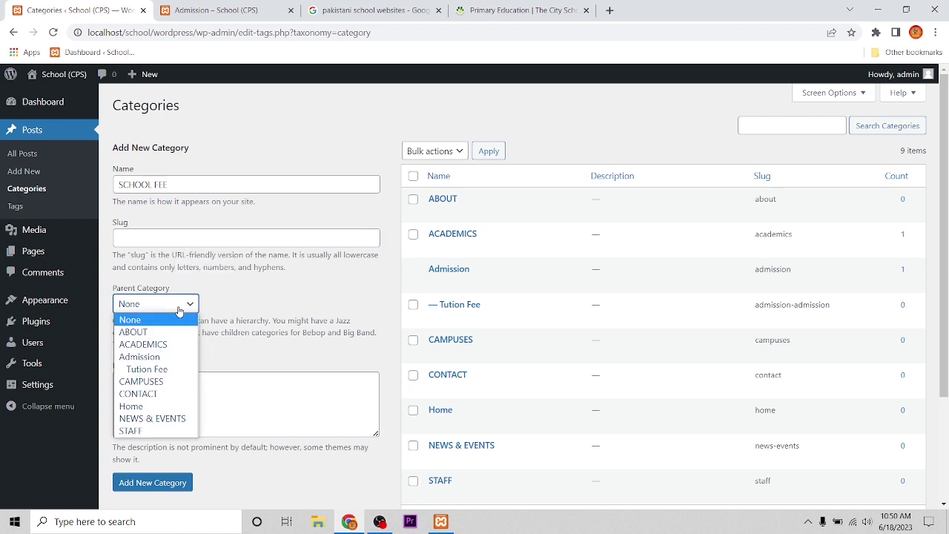
{"action": "left_click", "coordinate": [154, 358]}
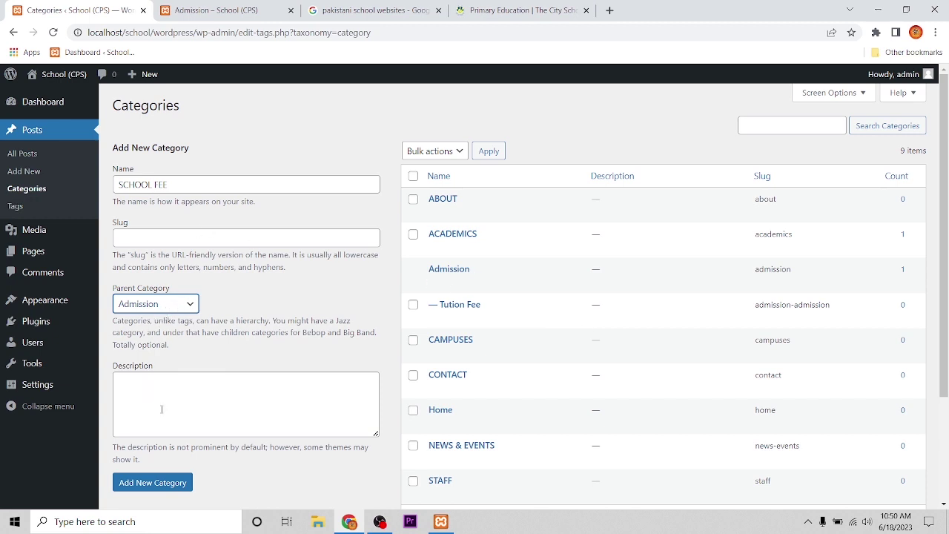
{"action": "left_click", "coordinate": [166, 486]}
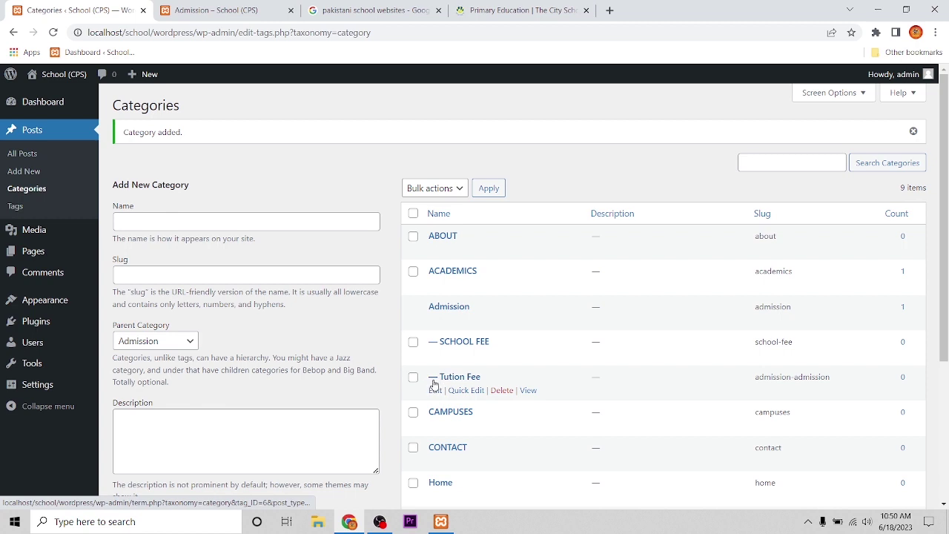
Highlight Tution Fee and SCHOOL FEE in the category list and reload it
{"action": "left_click_drag", "start_coordinate": [495, 379], "coordinate": [422, 380]}
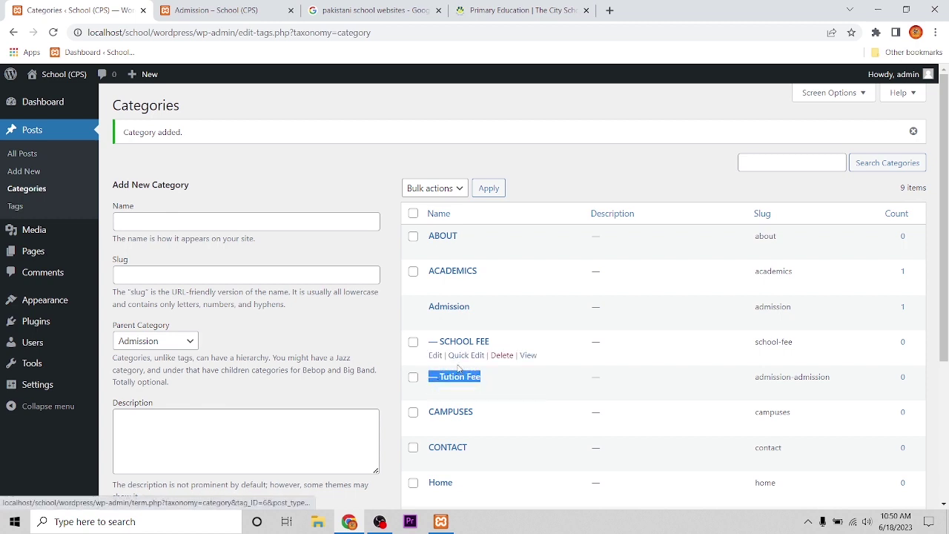
{"action": "left_click_drag", "start_coordinate": [491, 342], "coordinate": [423, 343]}
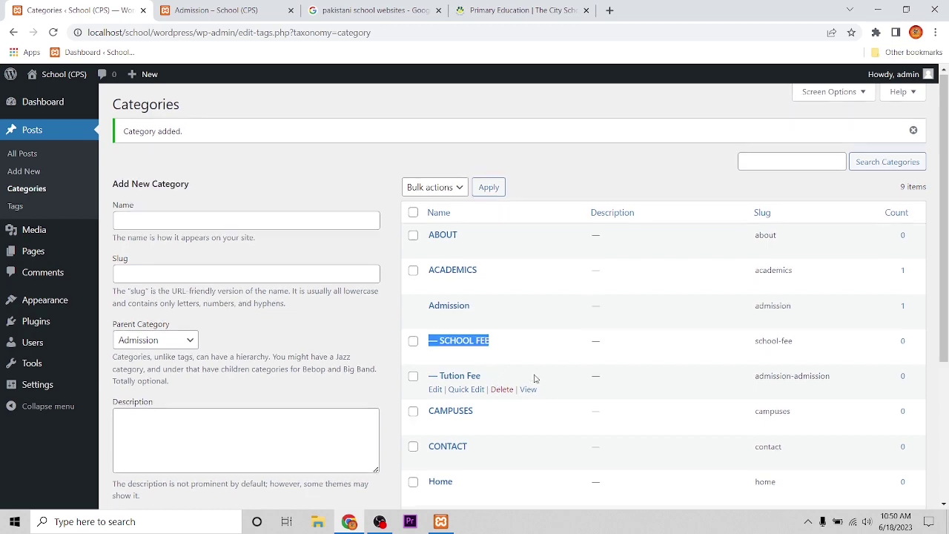
{"action": "scroll", "coordinate": [483, 429], "scroll_direction": "down", "scroll_amount": 3}
{"action": "left_click", "coordinate": [490, 405]}
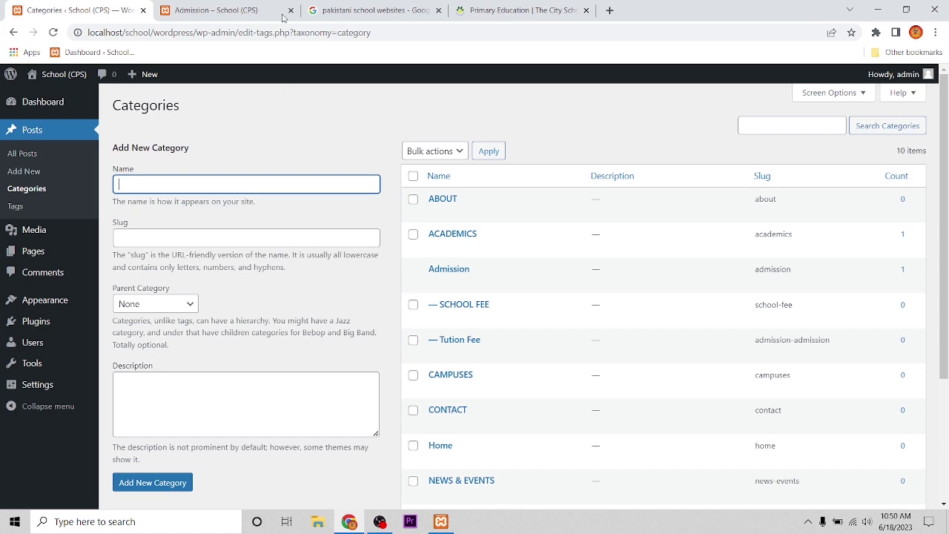
{"action": "left_click", "coordinate": [193, 8]}
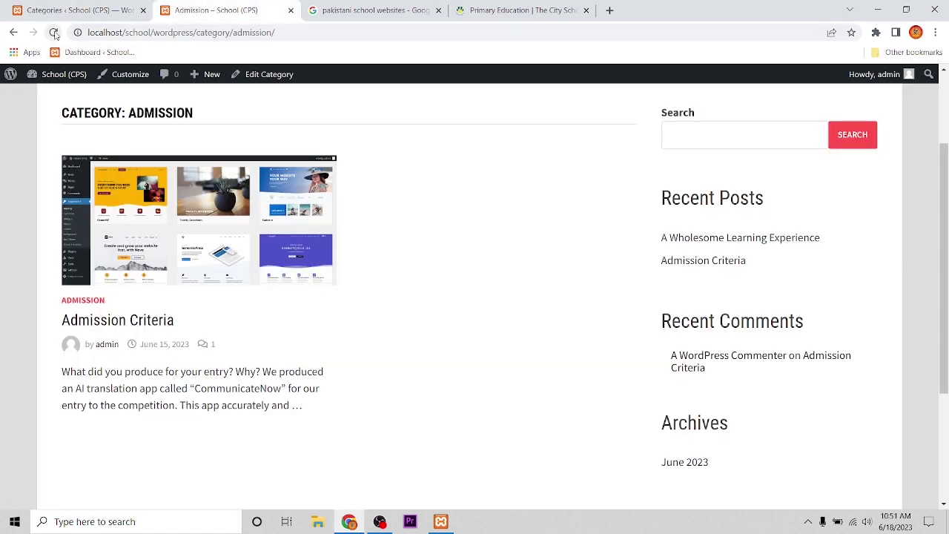
{"action": "scroll", "coordinate": [261, 191], "scroll_direction": "up", "scroll_amount": 2}
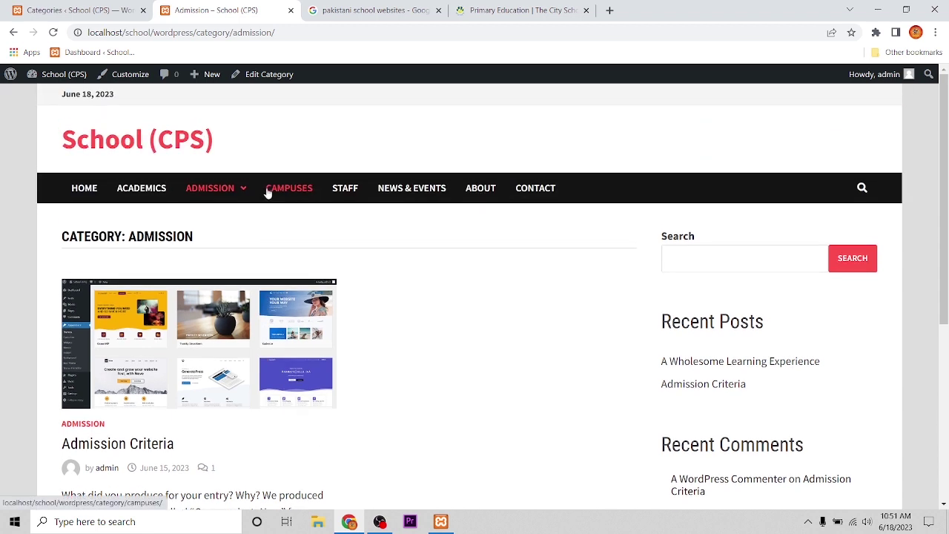
{"action": "mouse_move", "coordinate": [227, 190]}
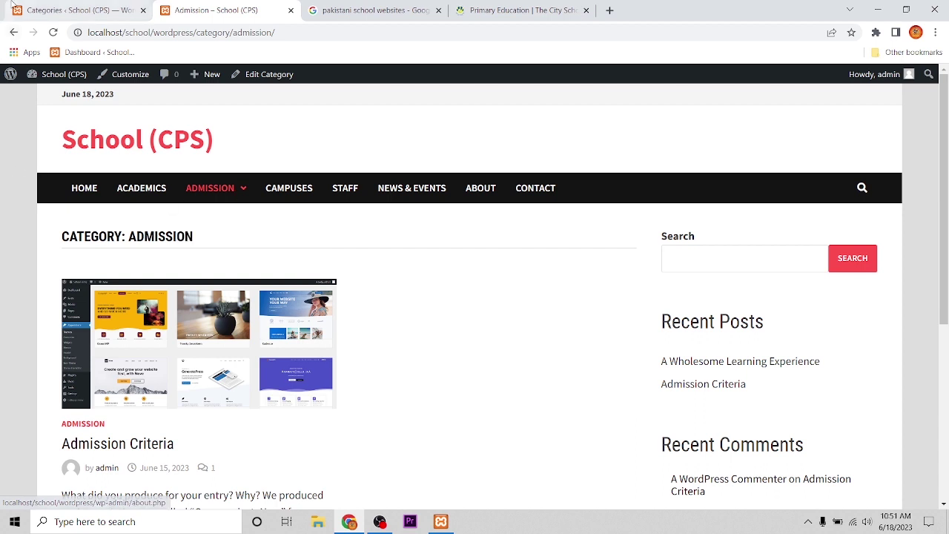
{"action": "left_click", "coordinate": [34, 4]}
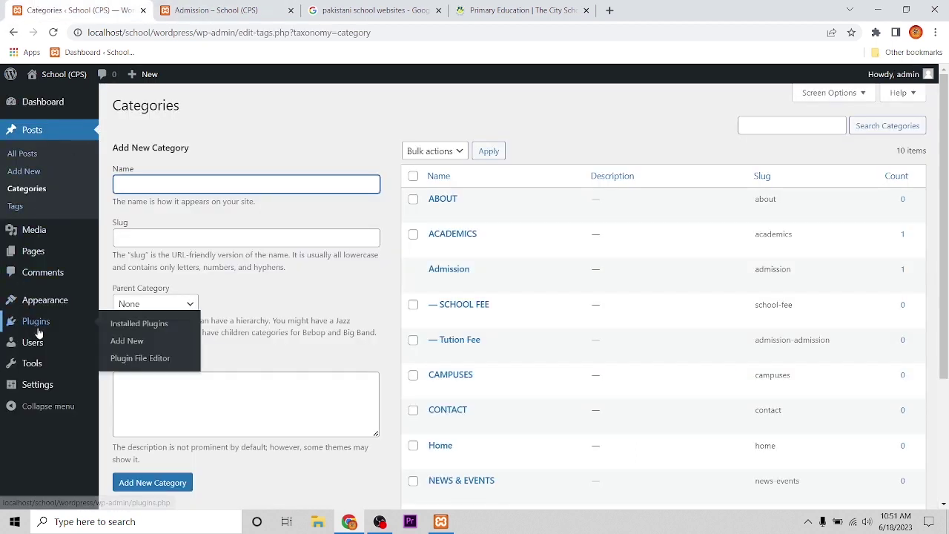
{"action": "mouse_move", "coordinate": [35, 255]}
{"action": "mouse_move", "coordinate": [45, 305]}
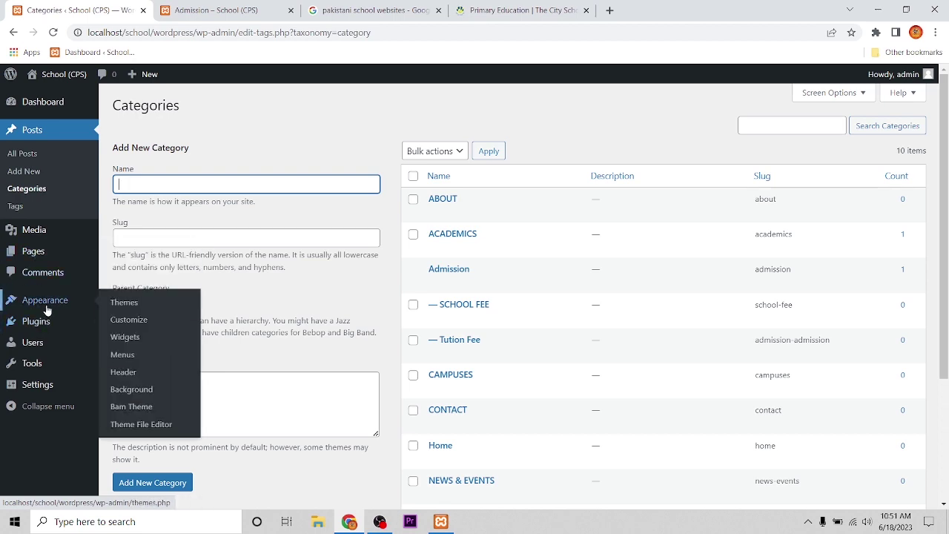
Add SCHOOL FEE to the Top Menu, nest it under Admission below Tution Fee, and save
{"action": "left_click", "coordinate": [132, 358]}
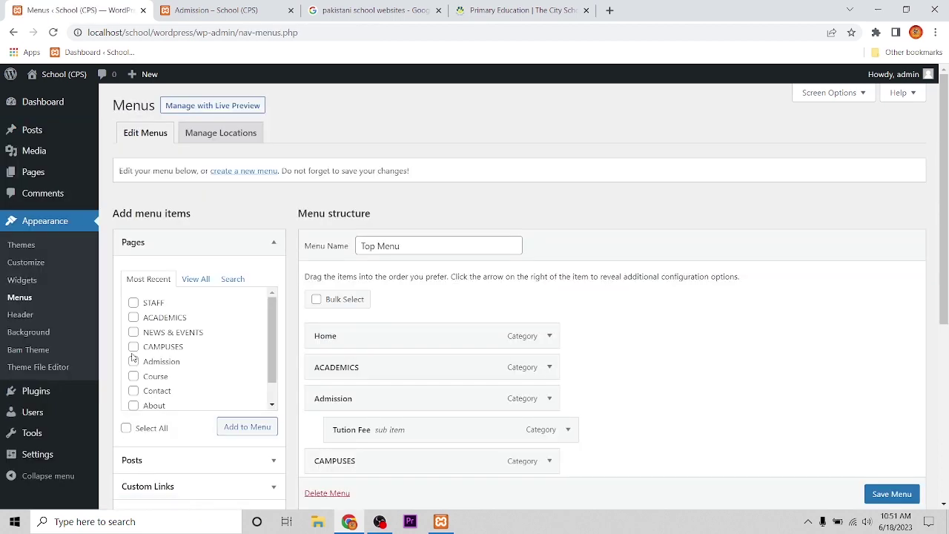
{"action": "scroll", "coordinate": [705, 363], "scroll_direction": "down", "scroll_amount": 2}
{"action": "scroll", "coordinate": [705, 363], "scroll_direction": "down", "scroll_amount": 2}
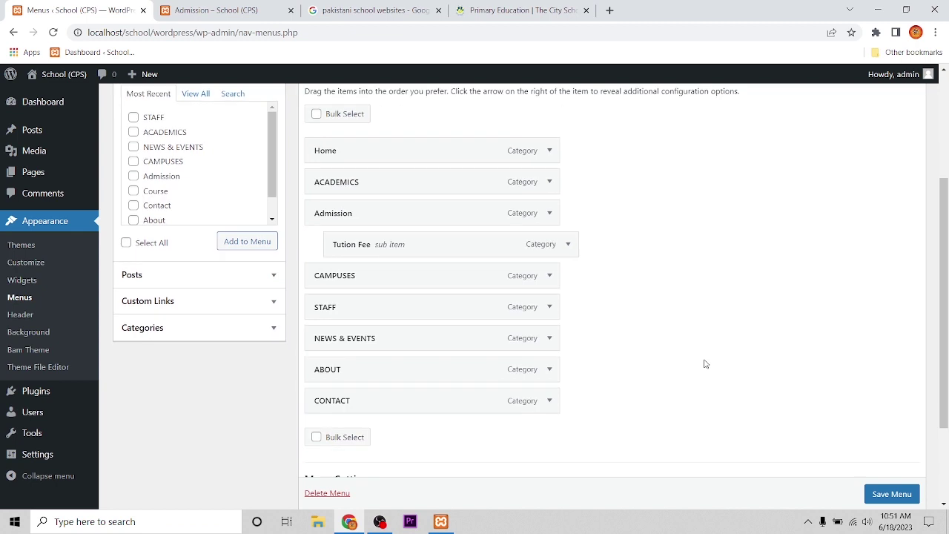
{"action": "left_click", "coordinate": [187, 330]}
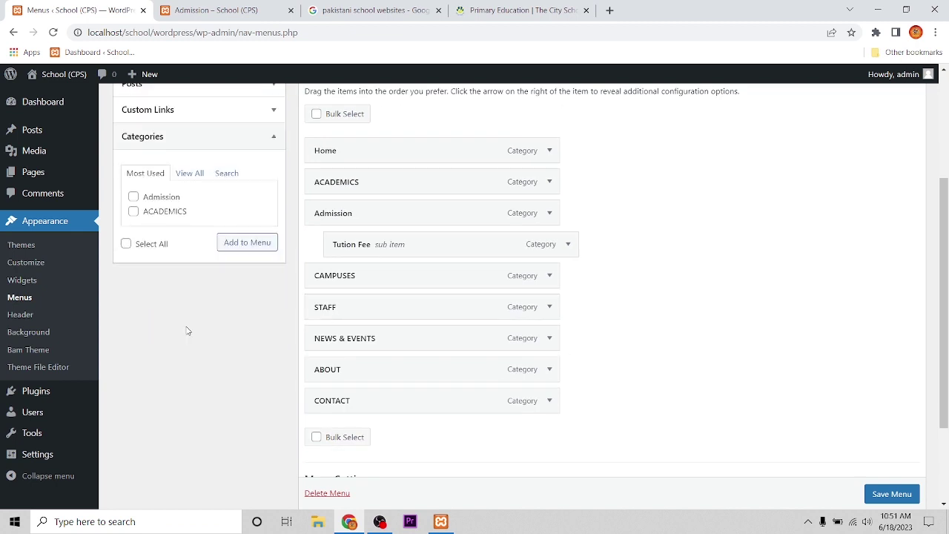
{"action": "left_click", "coordinate": [190, 173]}
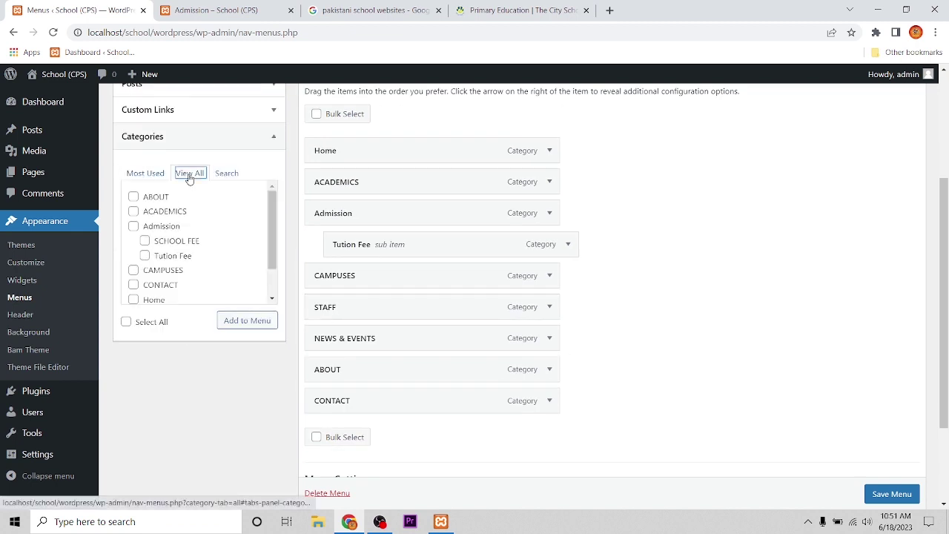
{"action": "left_click", "coordinate": [242, 325]}
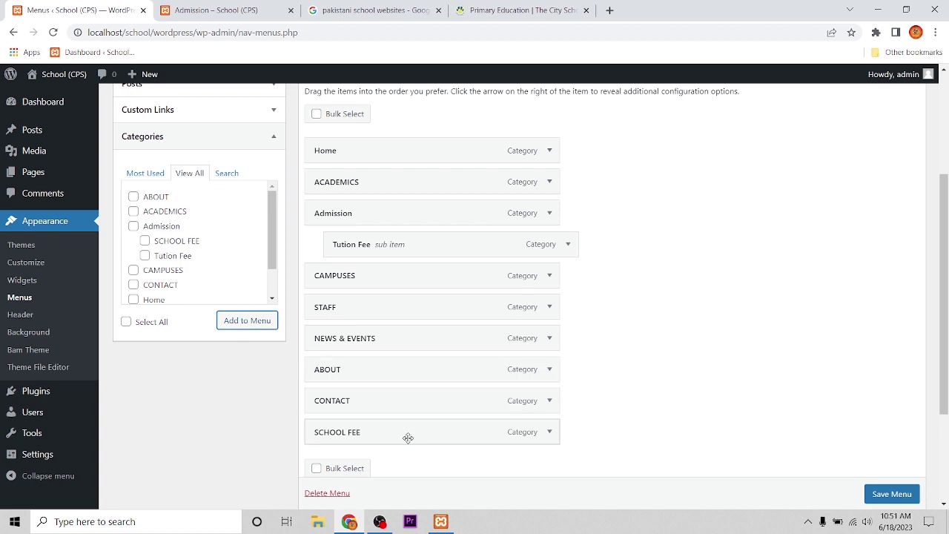
{"action": "left_click_drag", "start_coordinate": [396, 439], "coordinate": [420, 280]}
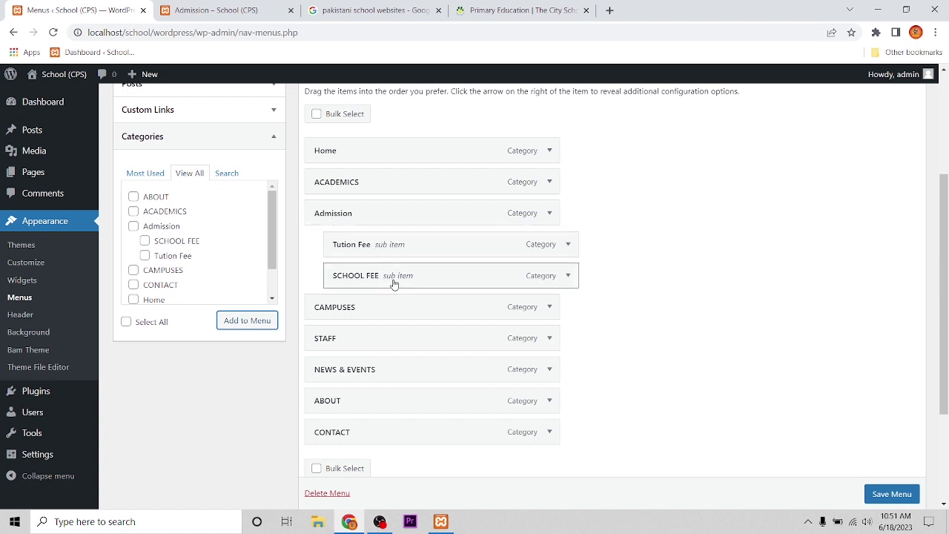
{"action": "left_click", "coordinate": [892, 496]}
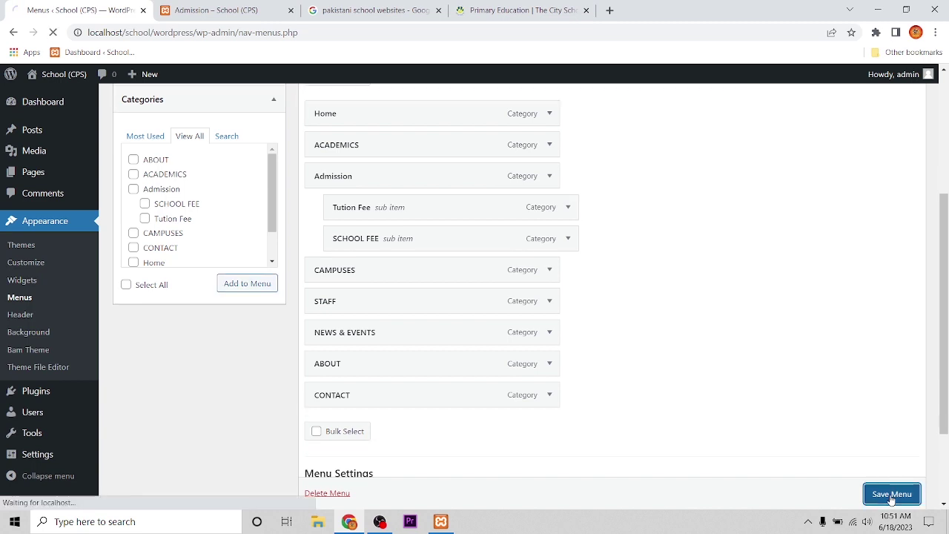
Reload the site, check the Admission dropdown and Tution Fee page, then open the Home category
{"action": "left_click", "coordinate": [227, 7]}
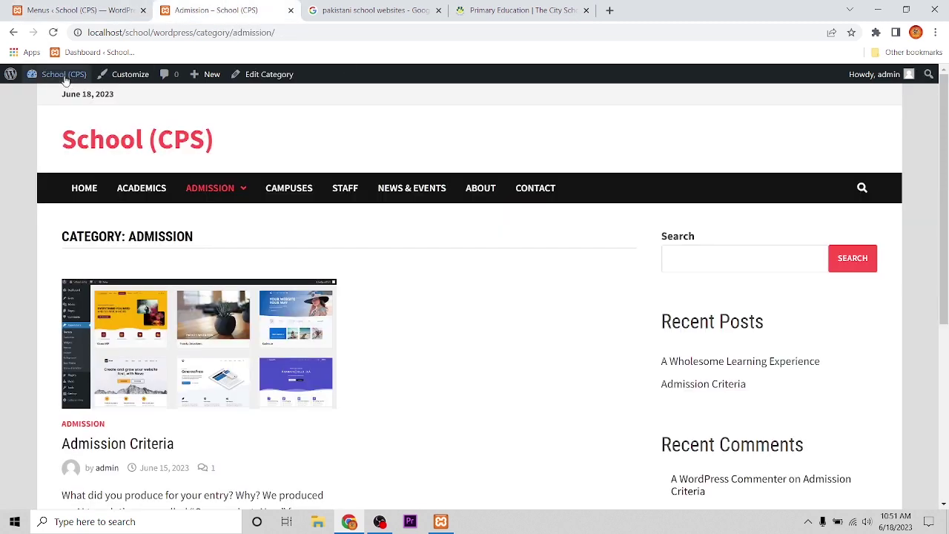
{"action": "left_click", "coordinate": [52, 32]}
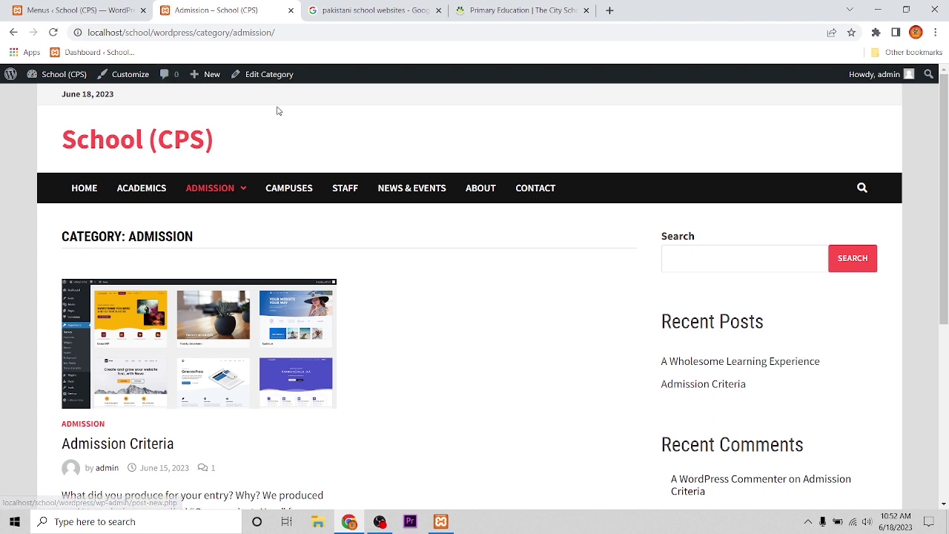
{"action": "mouse_move", "coordinate": [227, 178]}
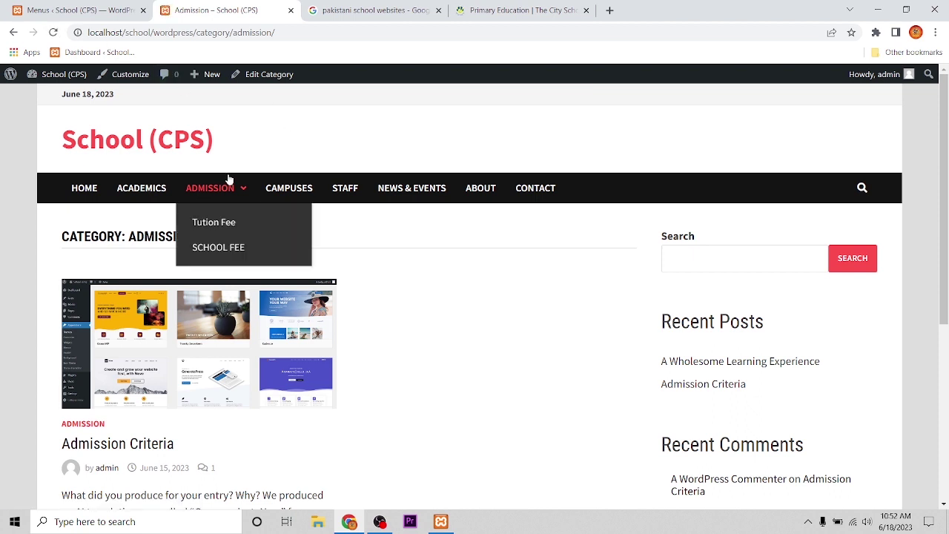
{"action": "left_click", "coordinate": [231, 221]}
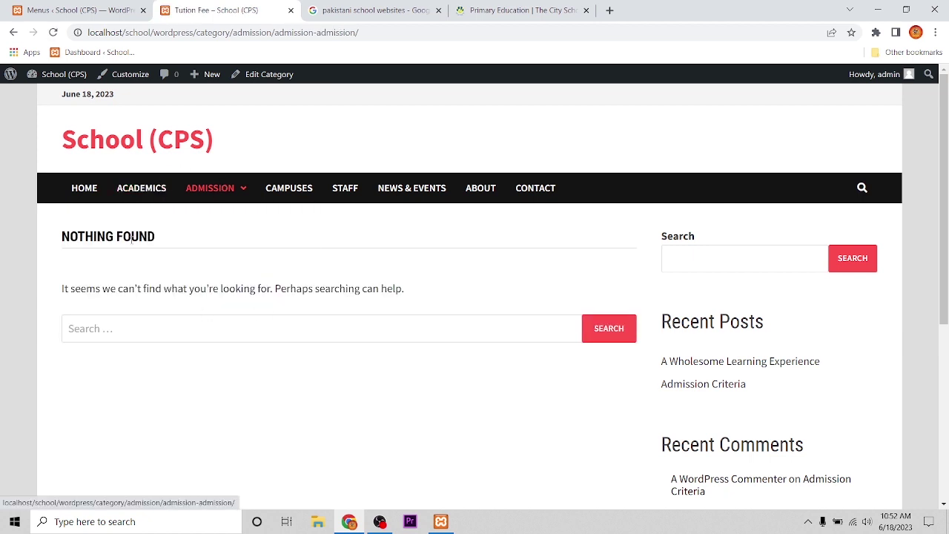
{"action": "left_click_drag", "start_coordinate": [170, 240], "coordinate": [48, 239]}
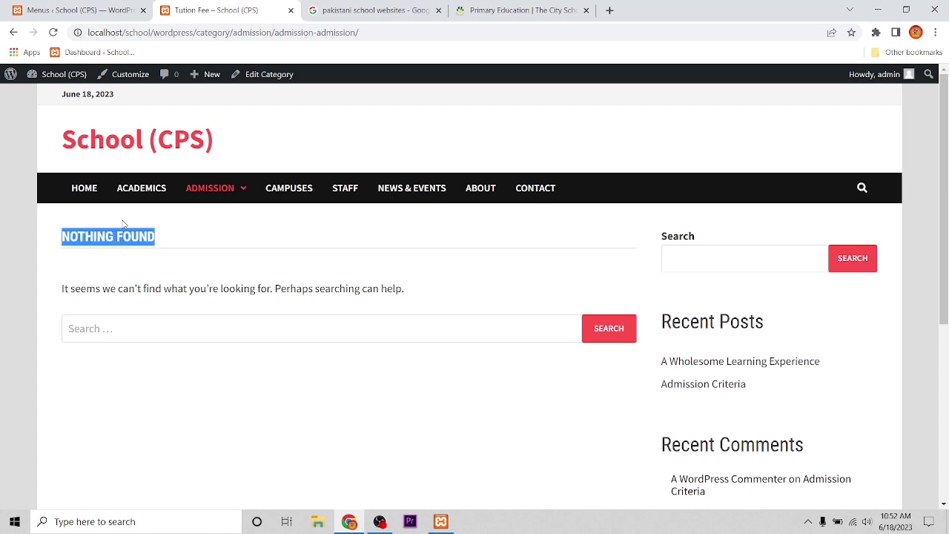
{"action": "scroll", "coordinate": [182, 251], "scroll_direction": "down", "scroll_amount": 4}
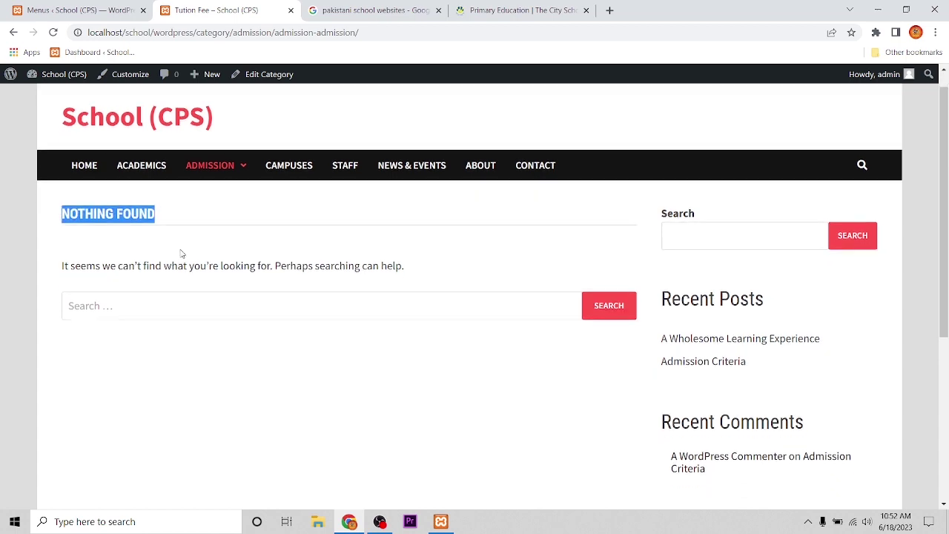
{"action": "scroll", "coordinate": [185, 251], "scroll_direction": "up", "scroll_amount": 4}
{"action": "left_click", "coordinate": [84, 188]}
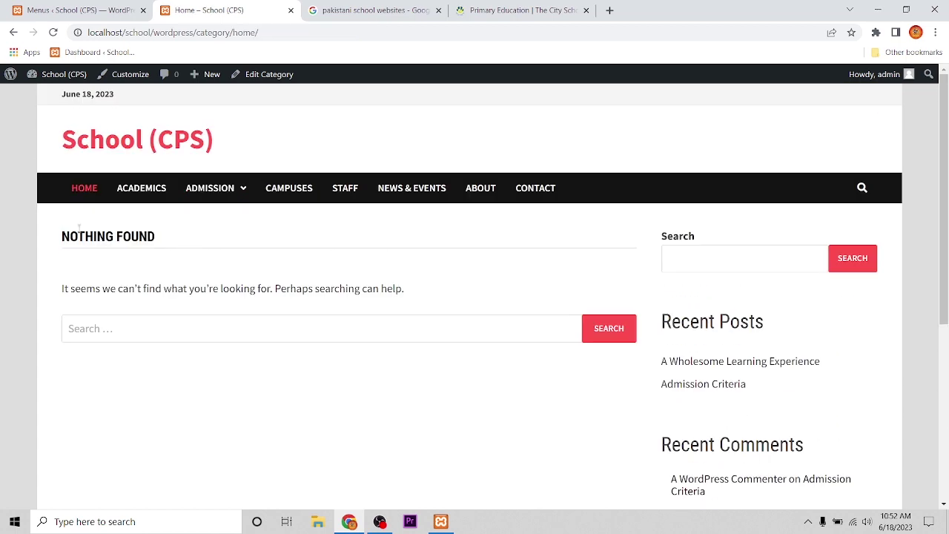